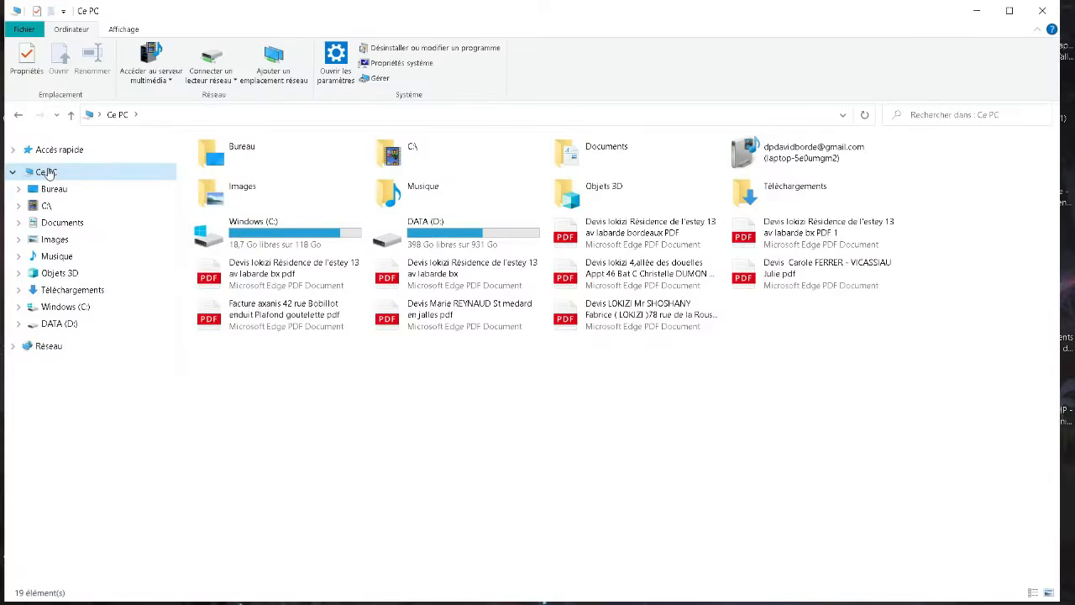
Open Computer Management for Ce PC and display Gestion des disques
{"action": "right_click", "coordinate": [49, 172]}
{"action": "left_click", "coordinate": [81, 199]}
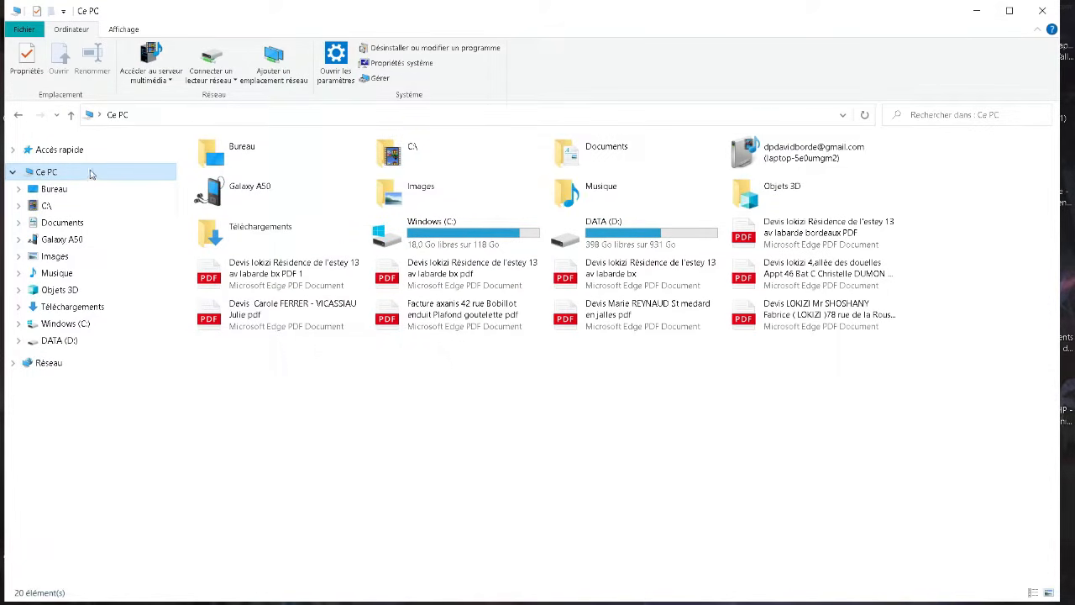
{"action": "right_click", "coordinate": [65, 176]}
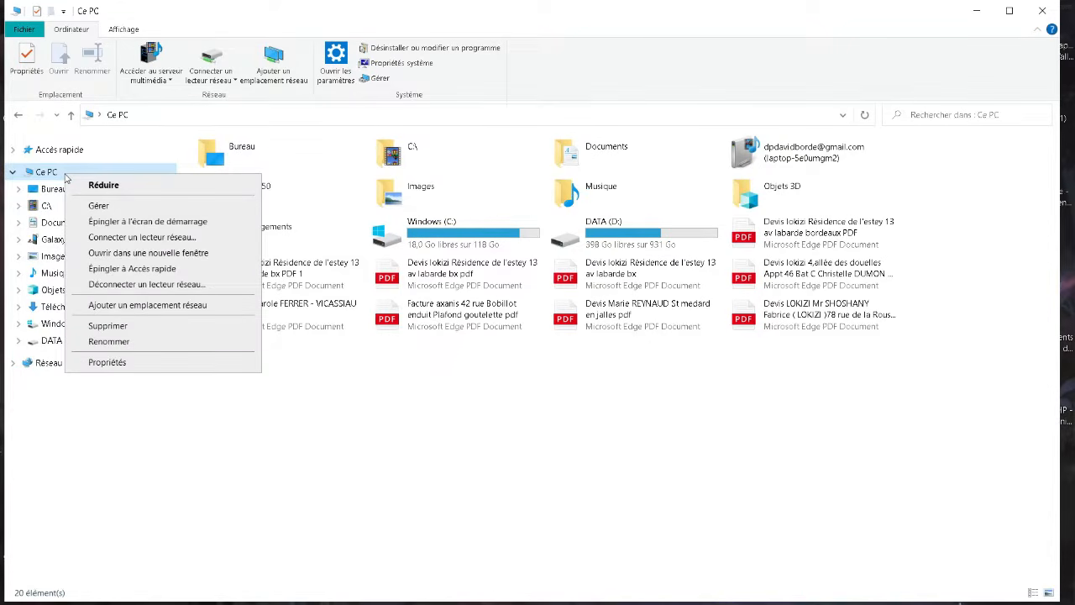
{"action": "left_click", "coordinate": [100, 207]}
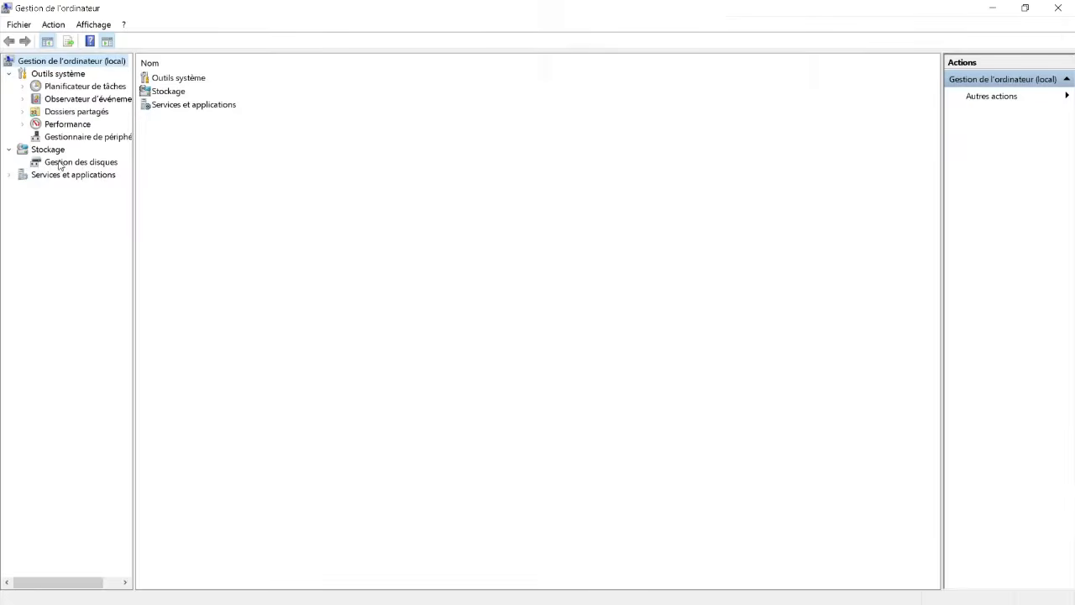
{"action": "left_click", "coordinate": [62, 164]}
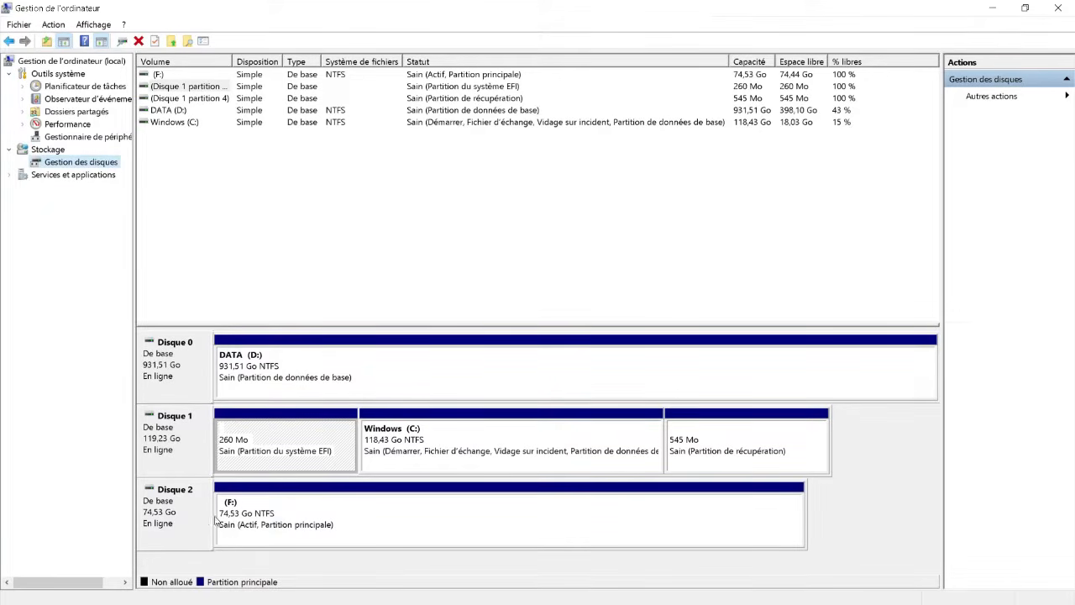
Change the drive letter of the F: volume on Disque 2 to G and accept the warning
{"action": "right_click", "coordinate": [282, 524]}
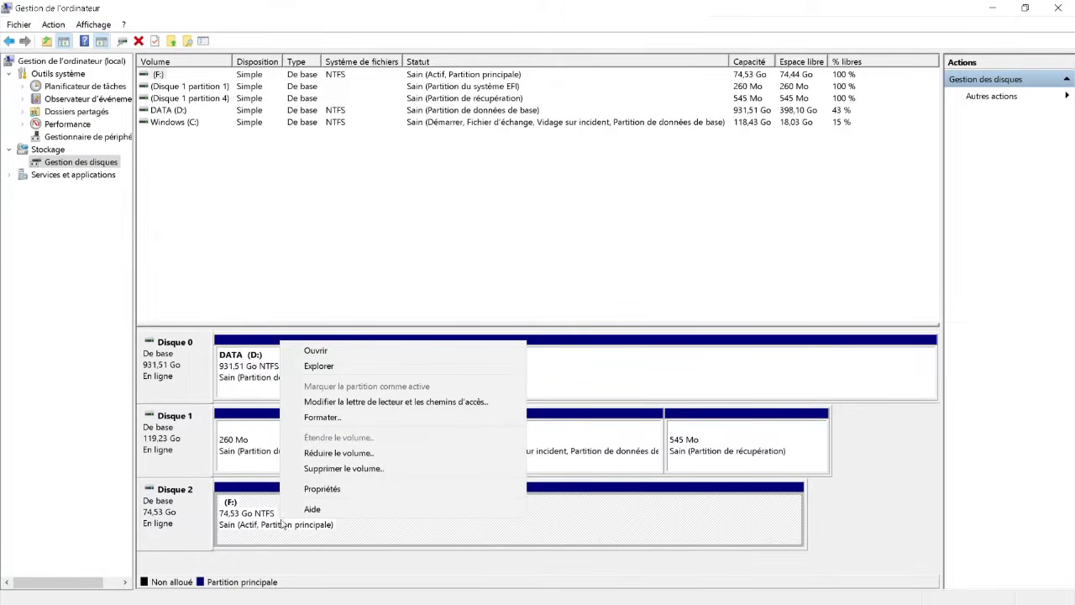
{"action": "left_click", "coordinate": [380, 404]}
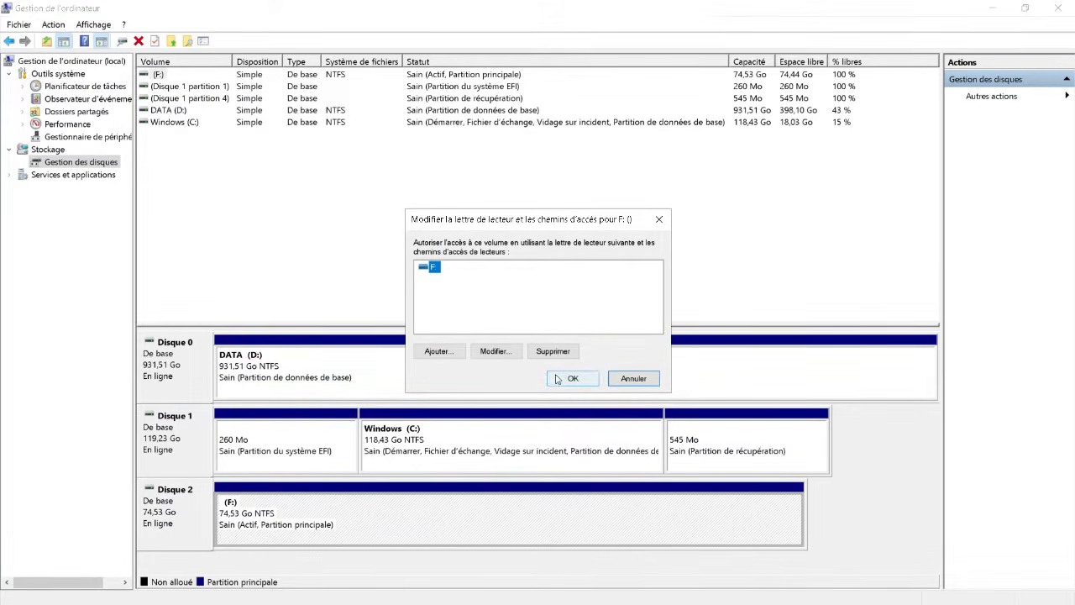
{"action": "left_click", "coordinate": [491, 353]}
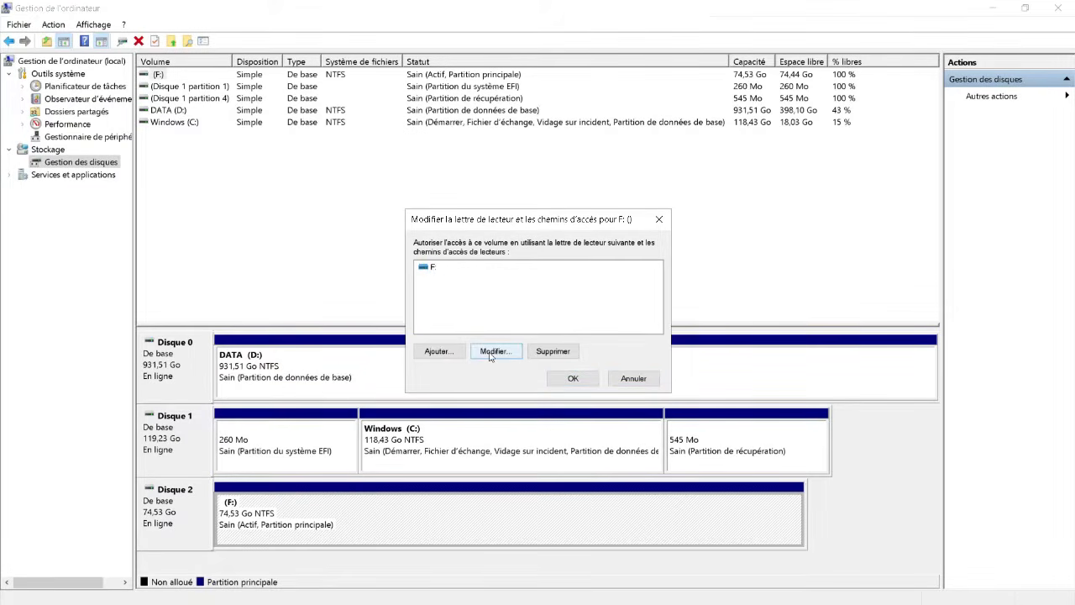
{"action": "left_click", "coordinate": [491, 354]}
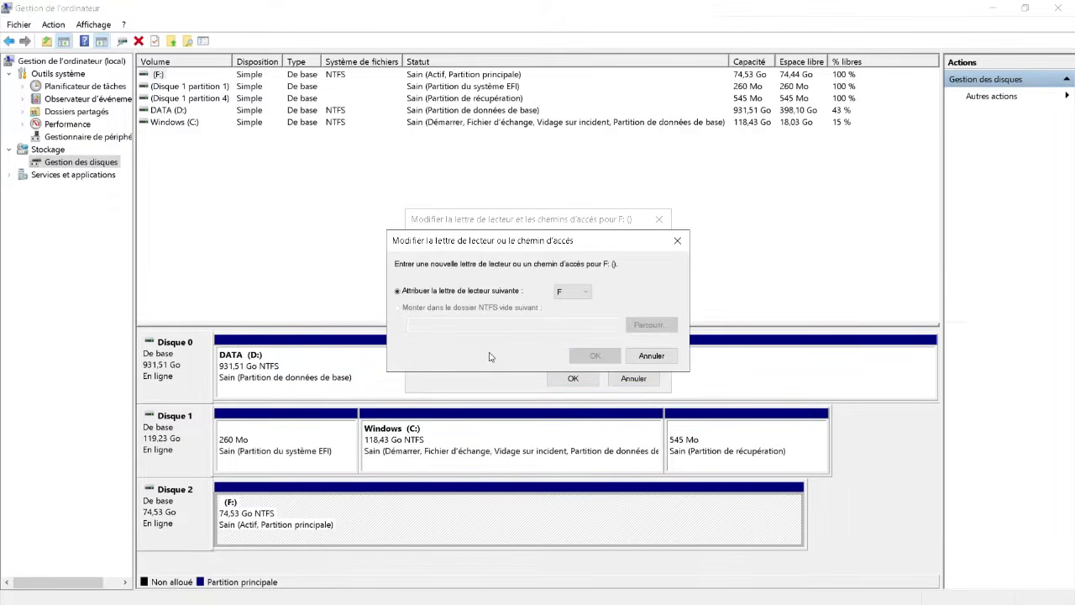
{"action": "left_click", "coordinate": [586, 295]}
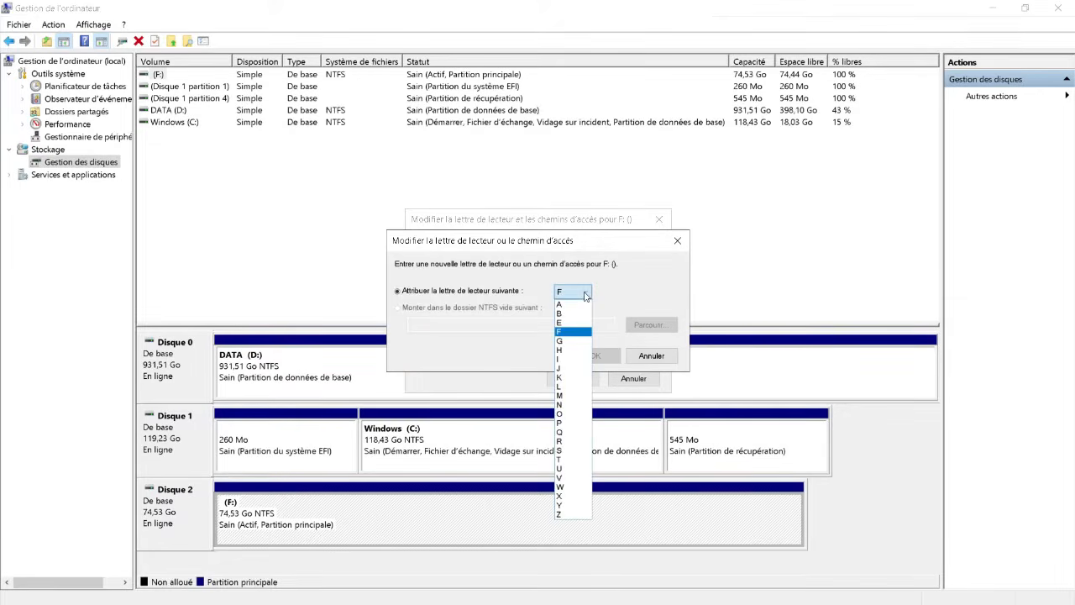
{"action": "left_click", "coordinate": [562, 341]}
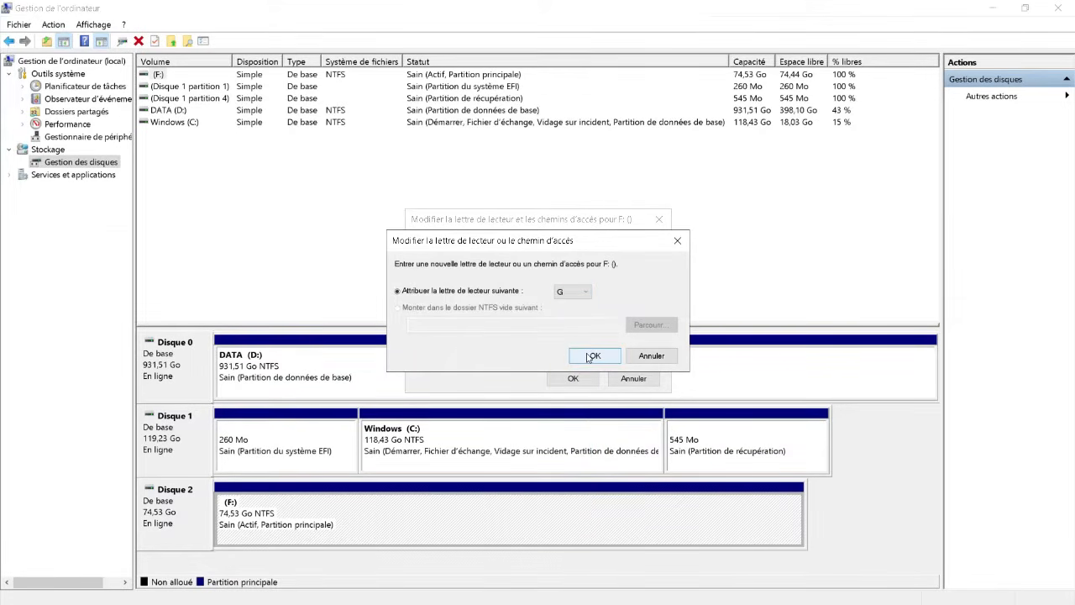
{"action": "left_click", "coordinate": [591, 356]}
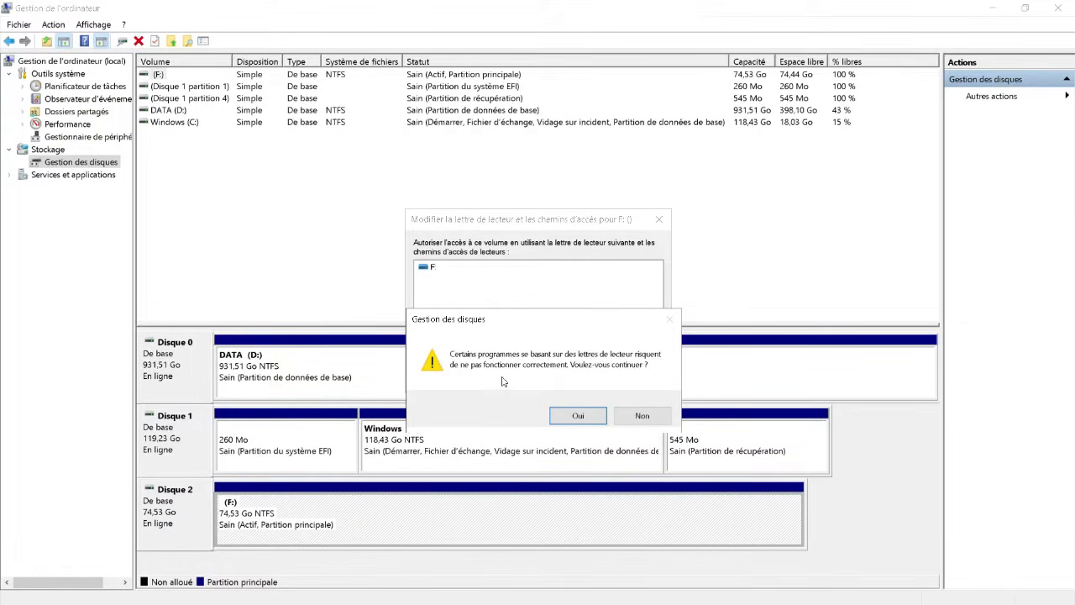
{"action": "left_click", "coordinate": [579, 417]}
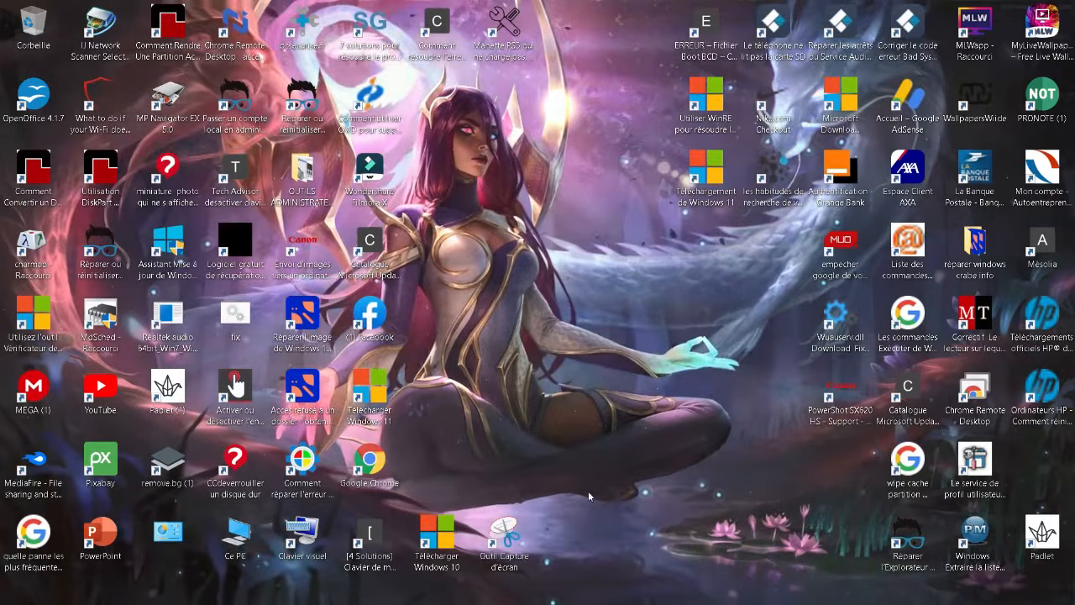
Open Disque local (G:) from Ce PC in File Explorer to check its access, then close the window
{"action": "mouse_move", "coordinate": [357, 601]}
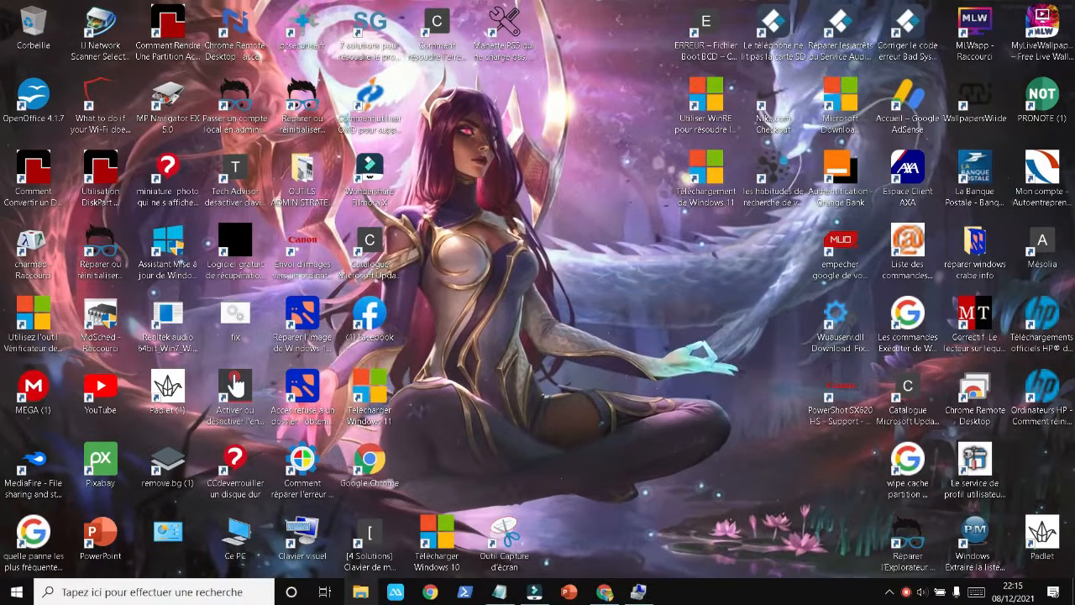
{"action": "left_click", "coordinate": [360, 592]}
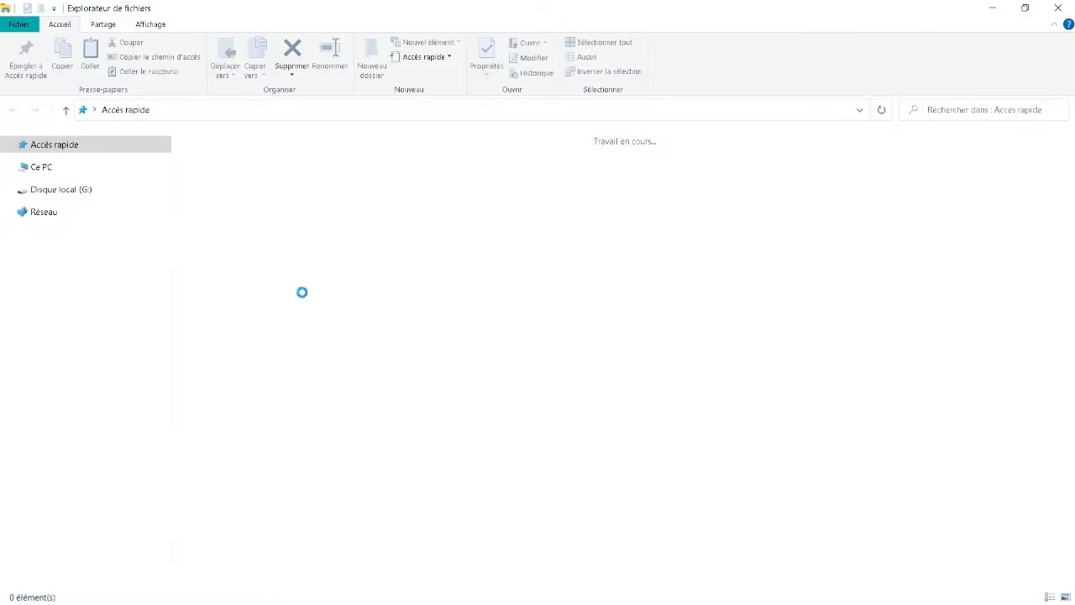
{"action": "left_click", "coordinate": [40, 166]}
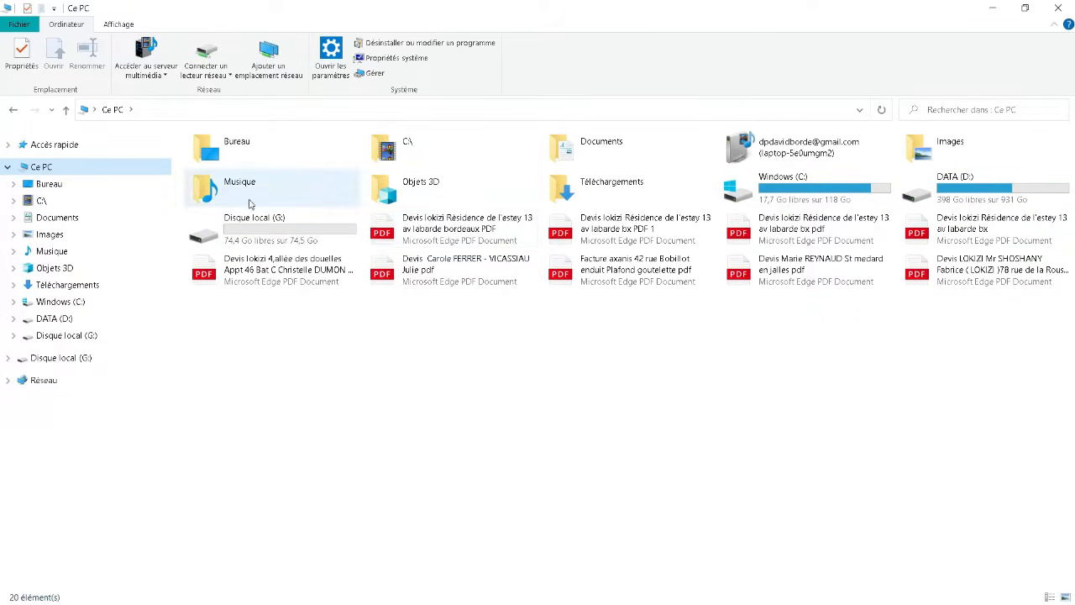
{"action": "double_click", "coordinate": [263, 234]}
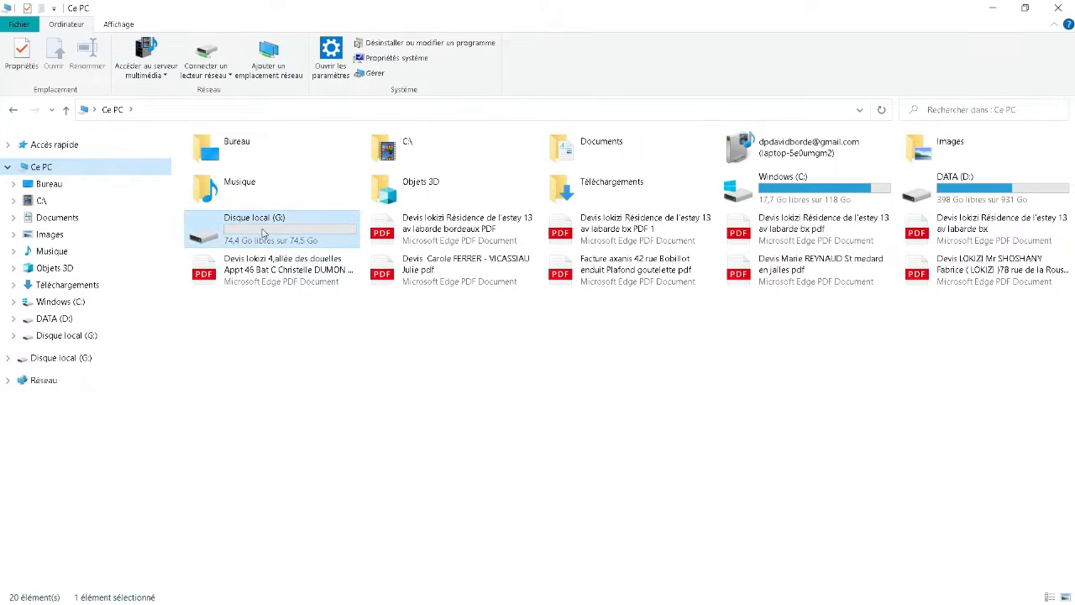
{"action": "left_click", "coordinate": [14, 110]}
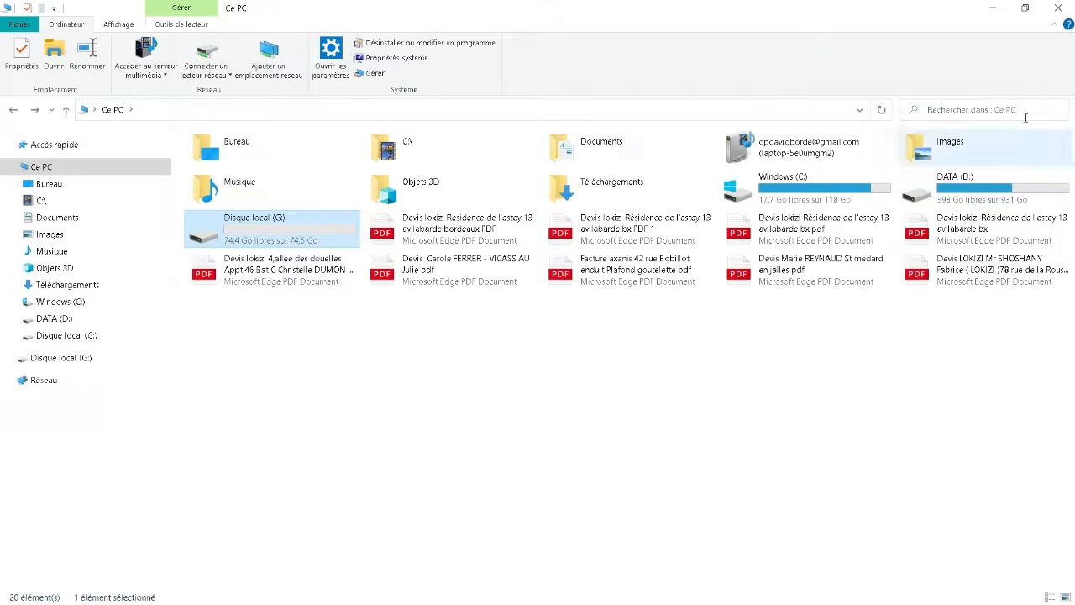
{"action": "left_click", "coordinate": [1058, 7]}
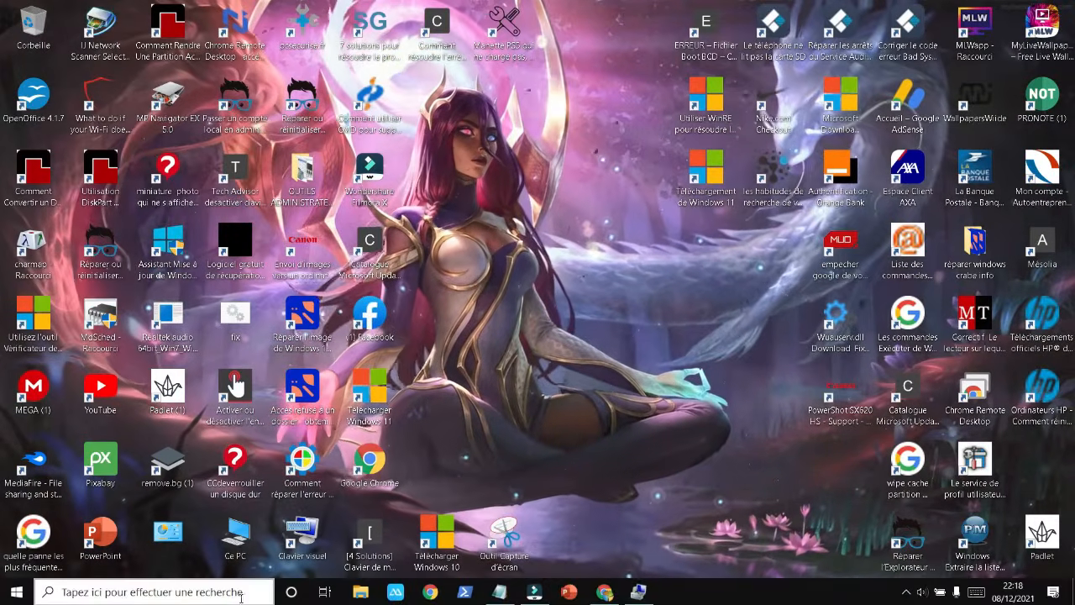
Search Windows for "services" and open the Services application
{"action": "left_click", "coordinate": [249, 591]}
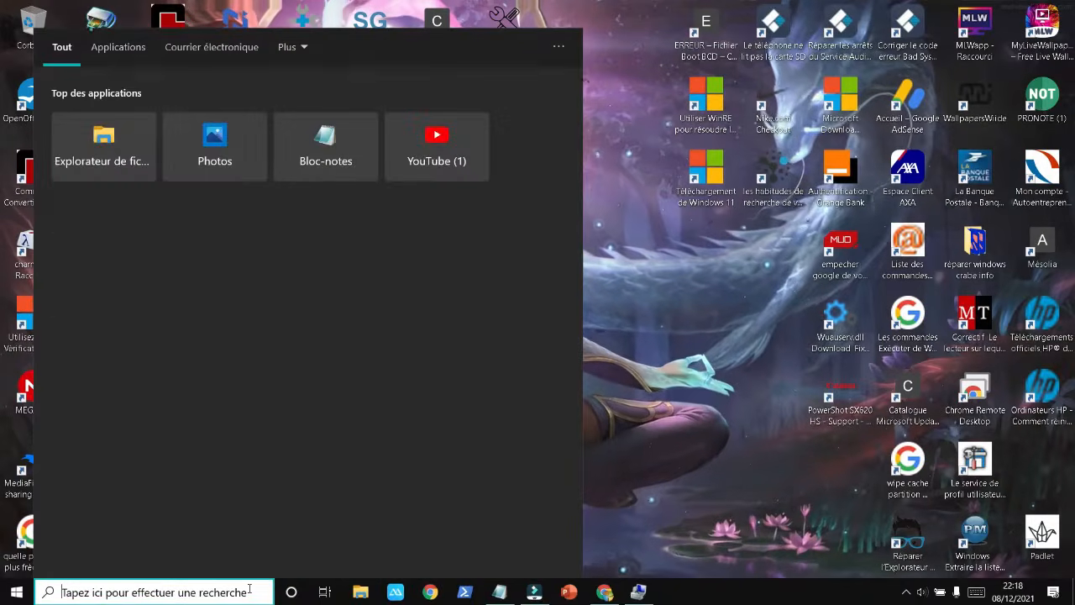
{"action": "type", "text": "serviv"}
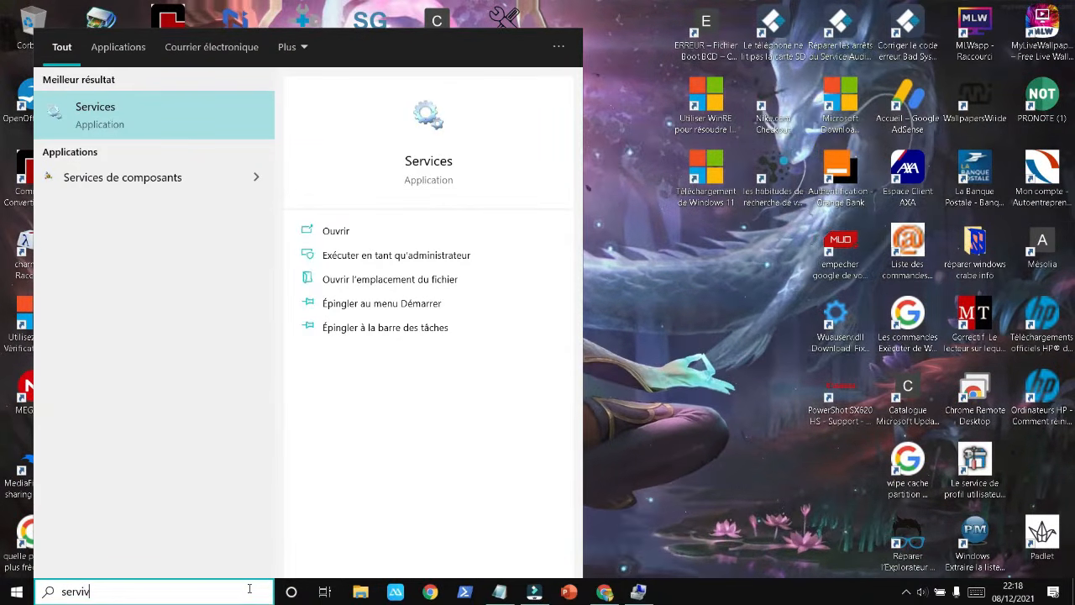
{"action": "key", "text": "BackSpace"}
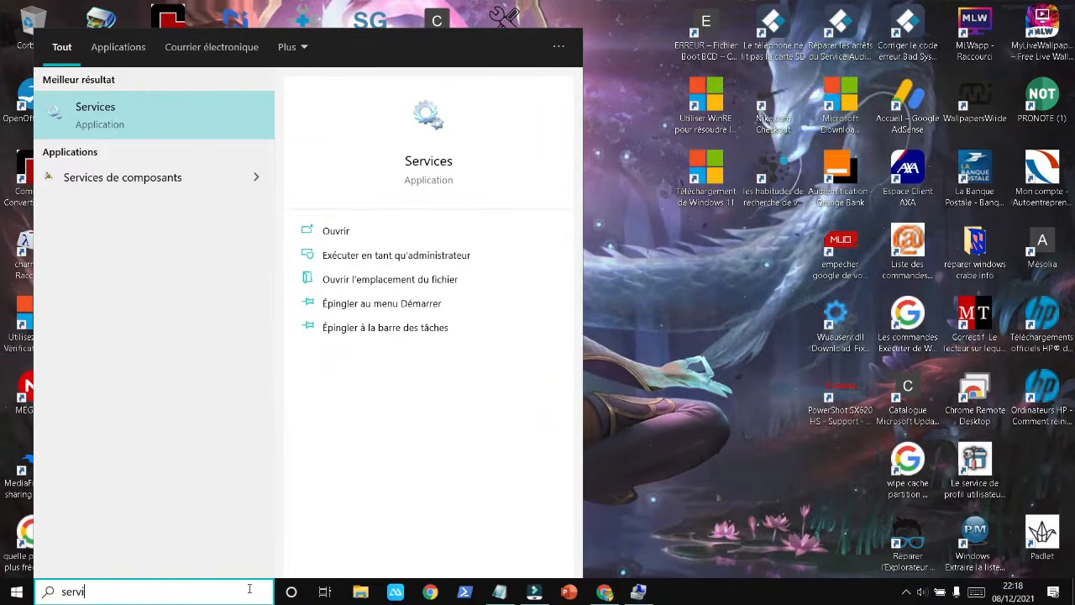
{"action": "type", "text": "ces"}
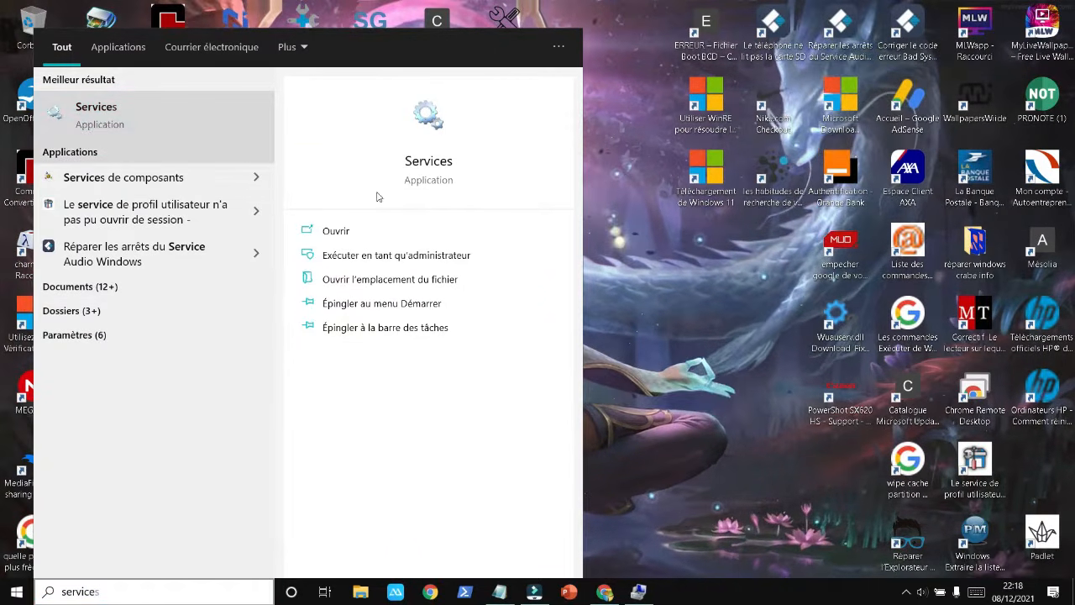
{"action": "key", "text": "Return"}
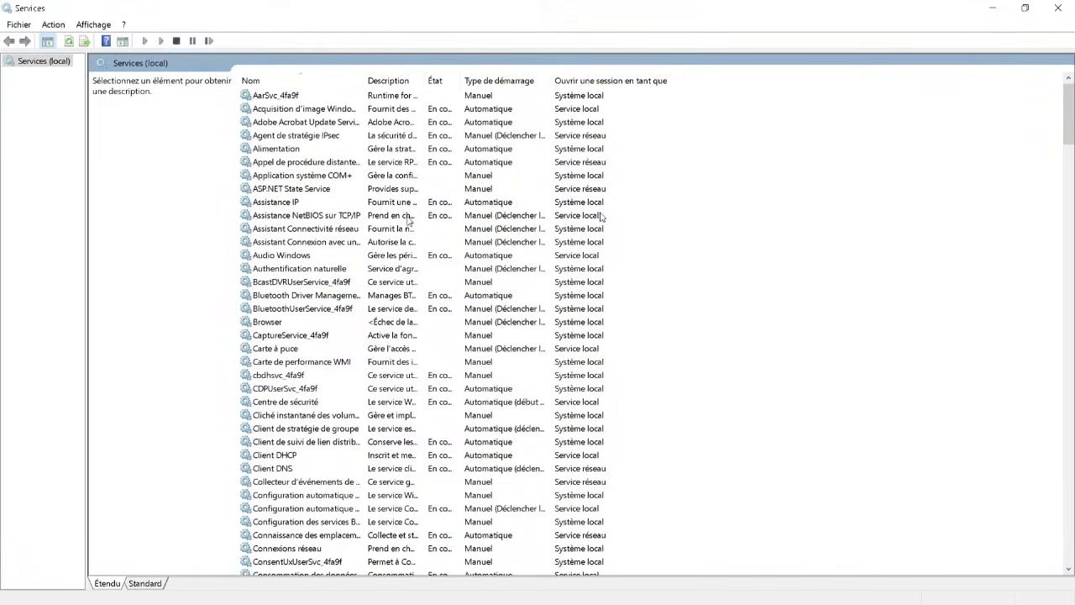
Set the Disque virtuel service's startup type to Manuel, start the service and close the Services window
{"action": "scroll", "coordinate": [613, 234], "scroll_direction": "down", "scroll_amount": 4}
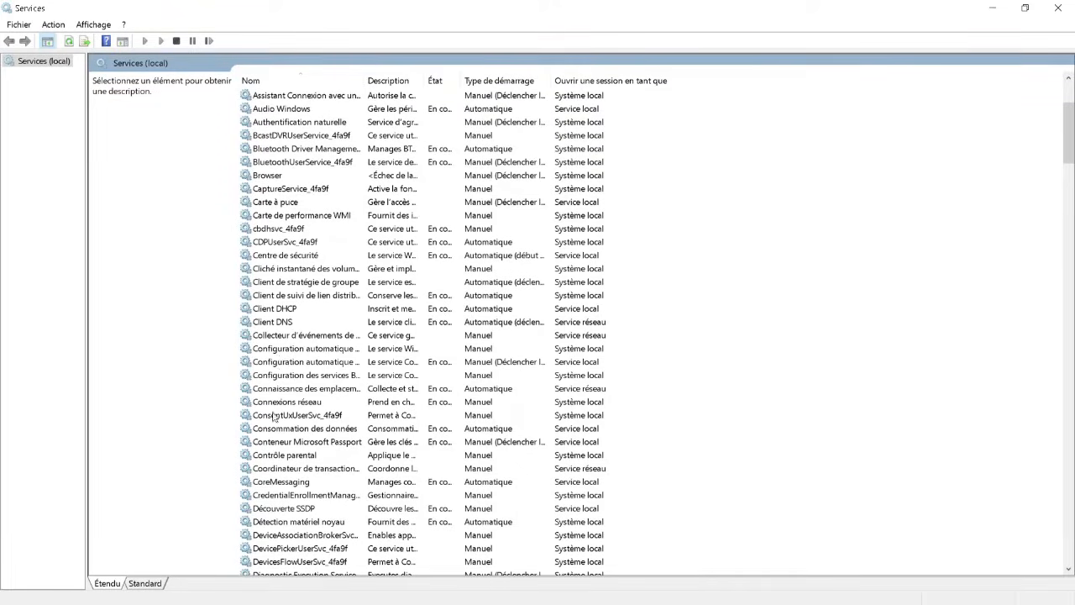
{"action": "scroll", "coordinate": [277, 409], "scroll_direction": "down", "scroll_amount": 4}
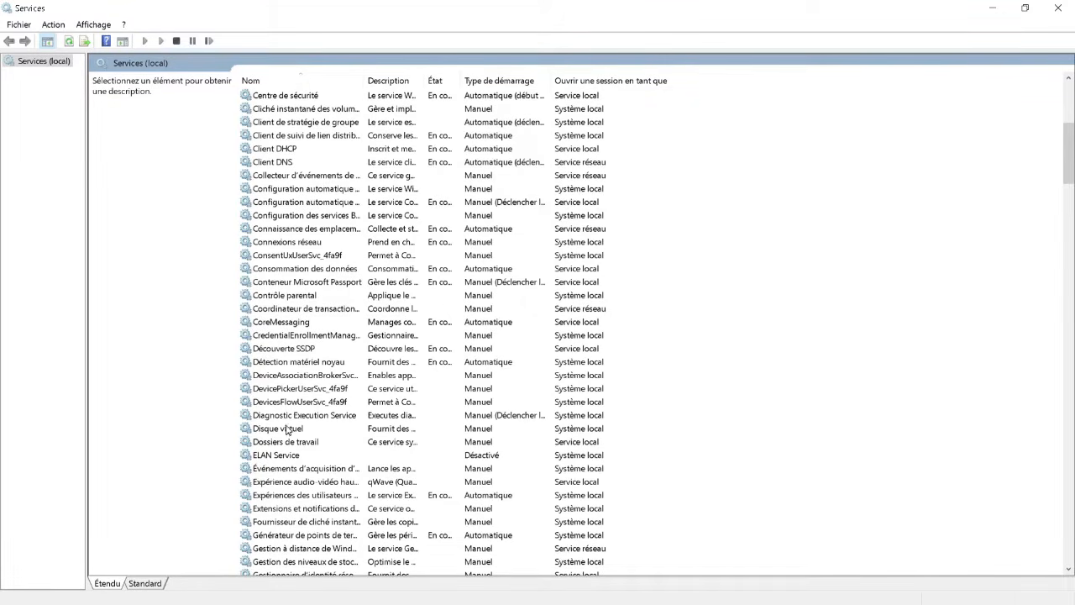
{"action": "scroll", "coordinate": [288, 429], "scroll_direction": "down", "scroll_amount": 1}
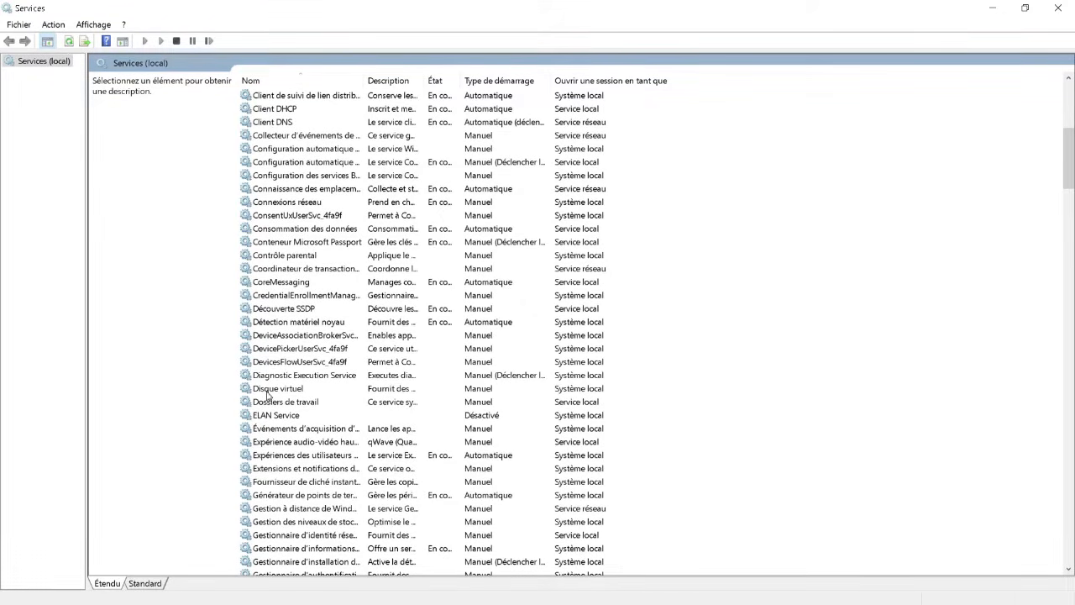
{"action": "right_click", "coordinate": [268, 394]}
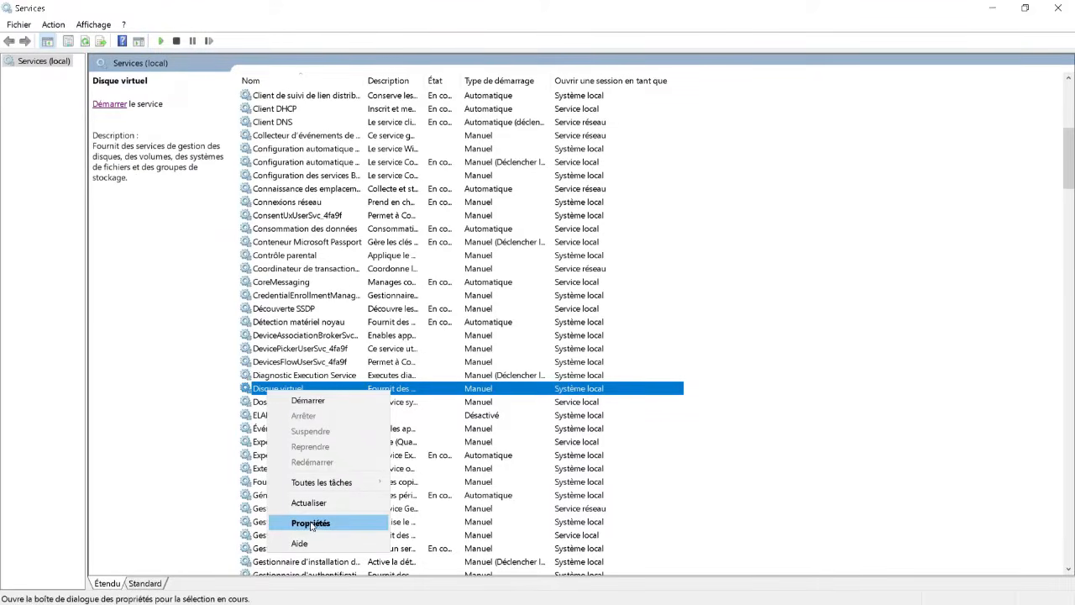
{"action": "left_click", "coordinate": [310, 523]}
{"action": "left_click", "coordinate": [588, 280]}
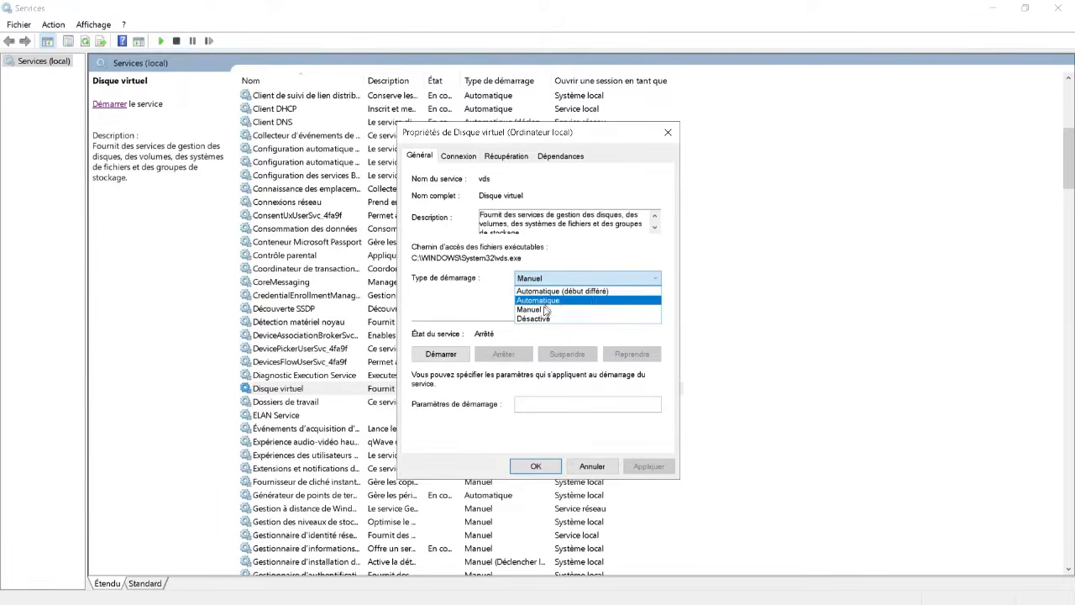
{"action": "left_click", "coordinate": [538, 310]}
{"action": "left_click", "coordinate": [648, 466]}
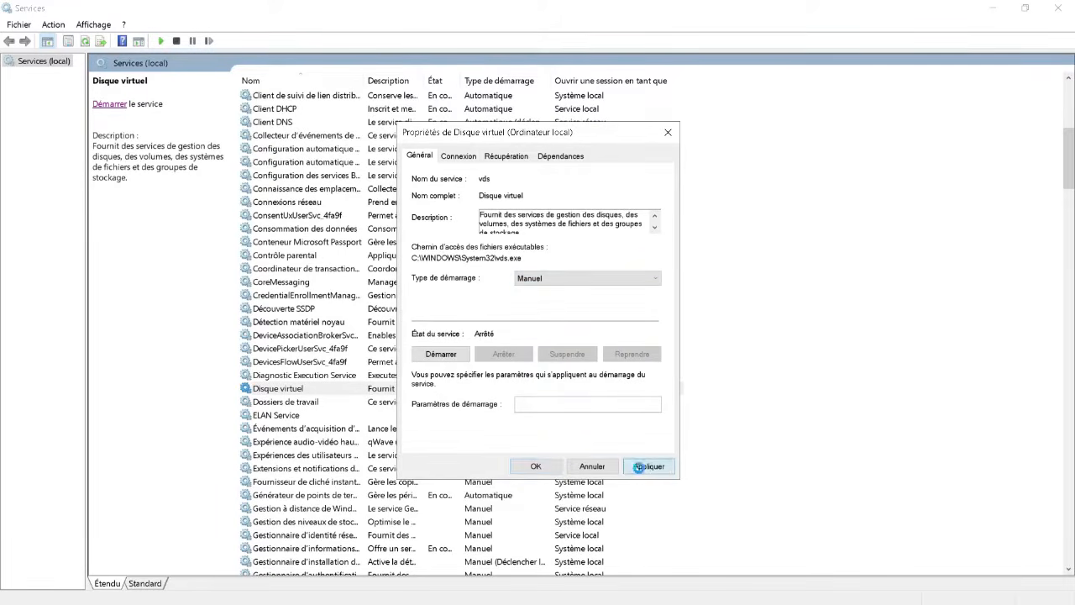
{"action": "left_click", "coordinate": [537, 467]}
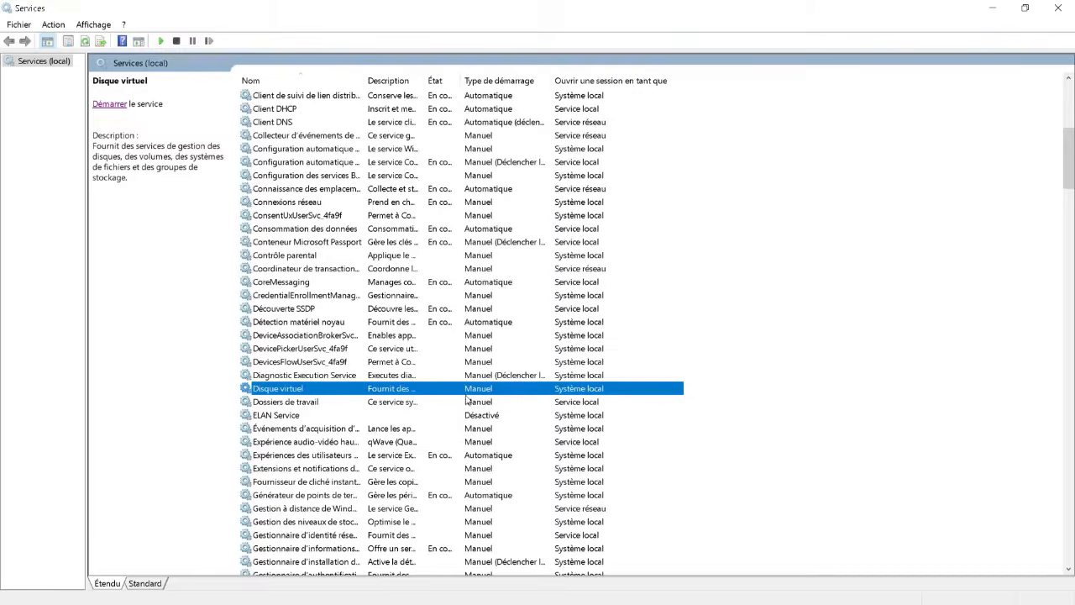
{"action": "left_click", "coordinate": [107, 105]}
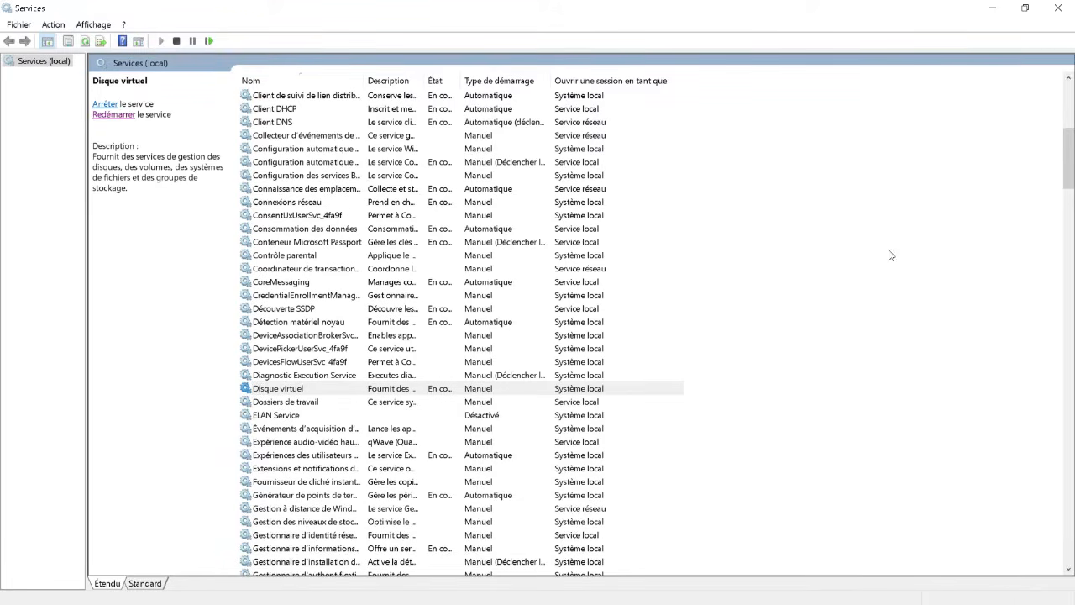
{"action": "left_click", "coordinate": [1050, 11]}
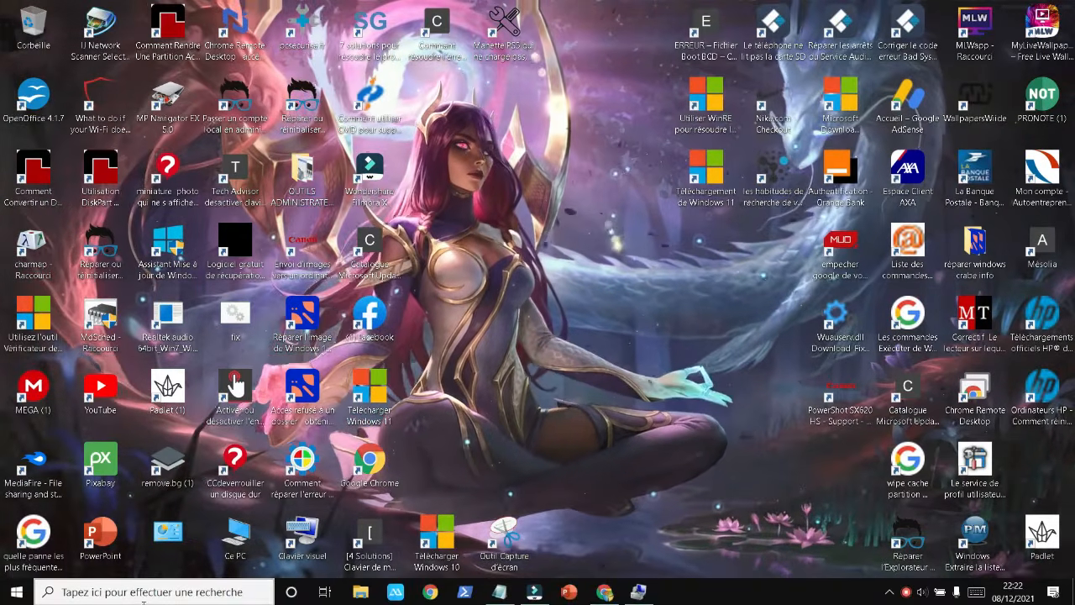
Search Windows for "diskpart" and run the command as administrator
{"action": "left_click", "coordinate": [138, 595]}
{"action": "type", "text": "di"}
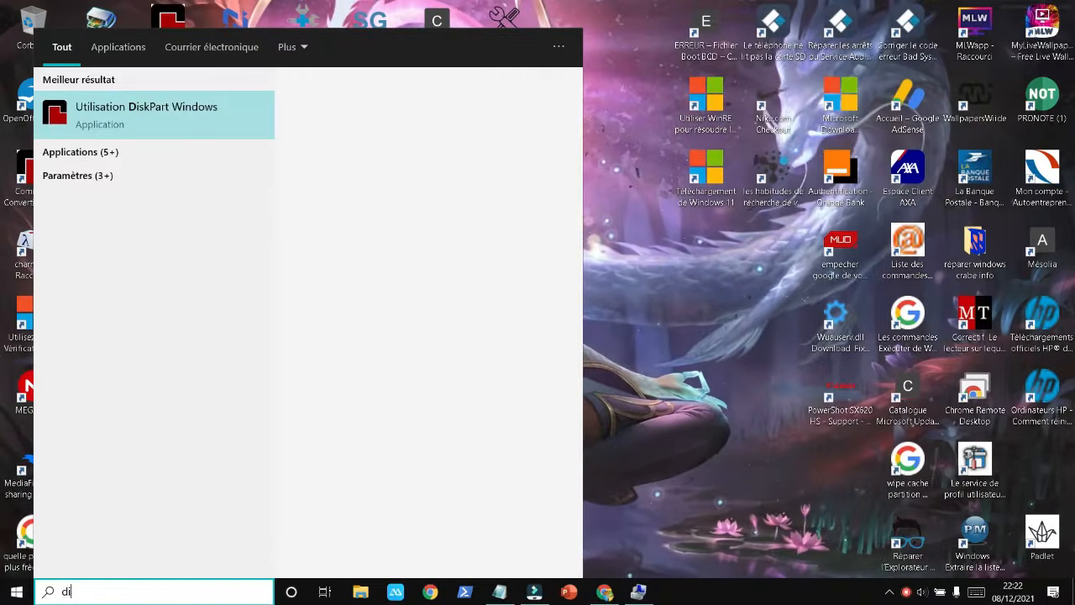
{"action": "type", "text": "skpart"}
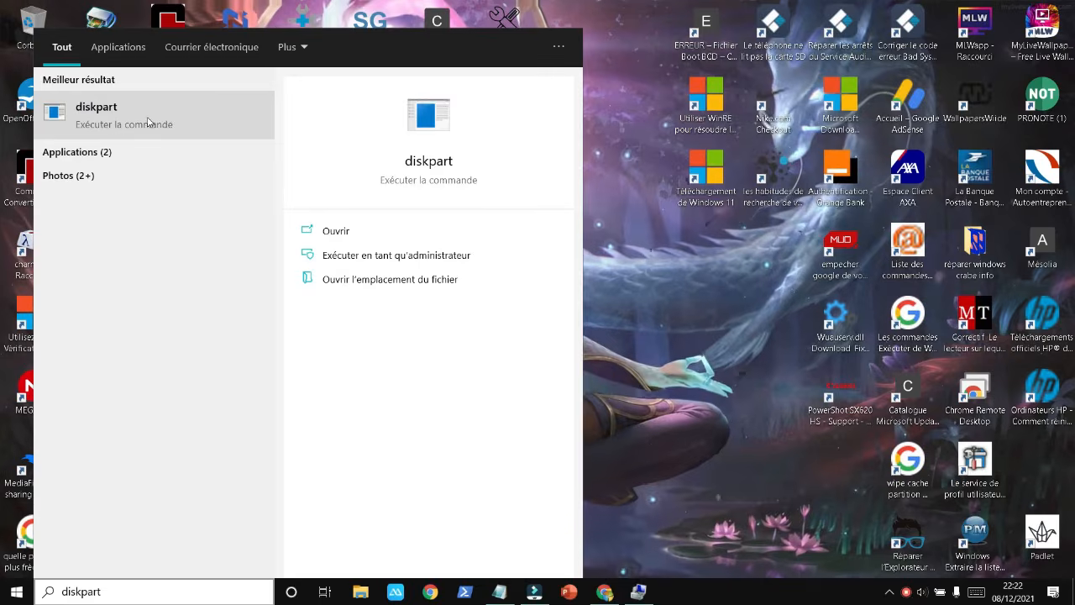
{"action": "right_click", "coordinate": [146, 122]}
{"action": "left_click", "coordinate": [177, 133]}
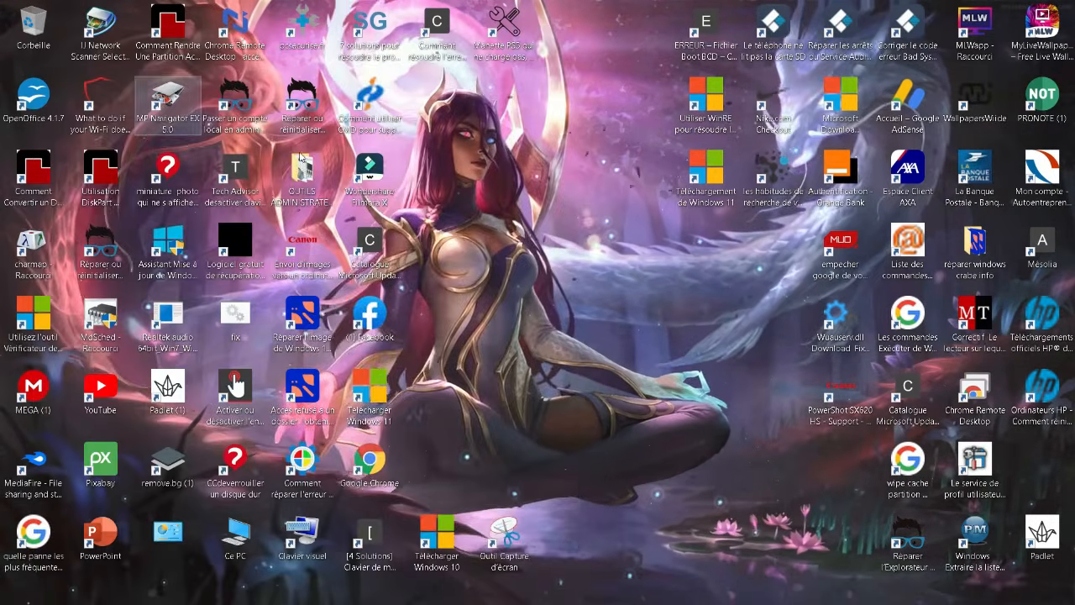
Check the automatic mounting status of new volumes in DiskPart with the automount command
{"action": "type", "text": "automount"}
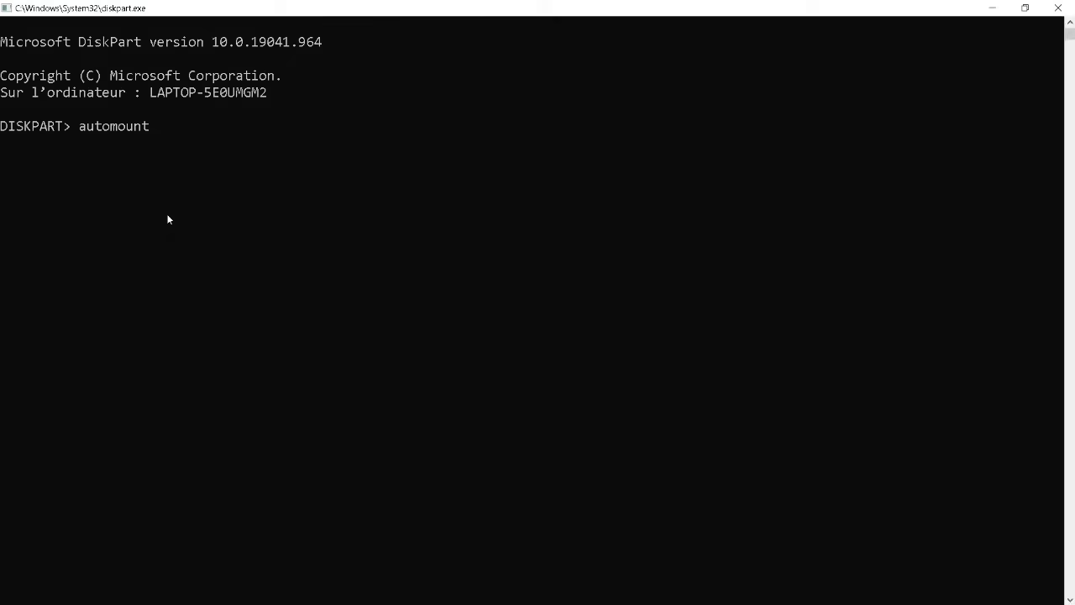
{"action": "scroll", "coordinate": [166, 215], "scroll_direction": "up", "scroll_amount": 2}
{"action": "key", "text": "Return"}
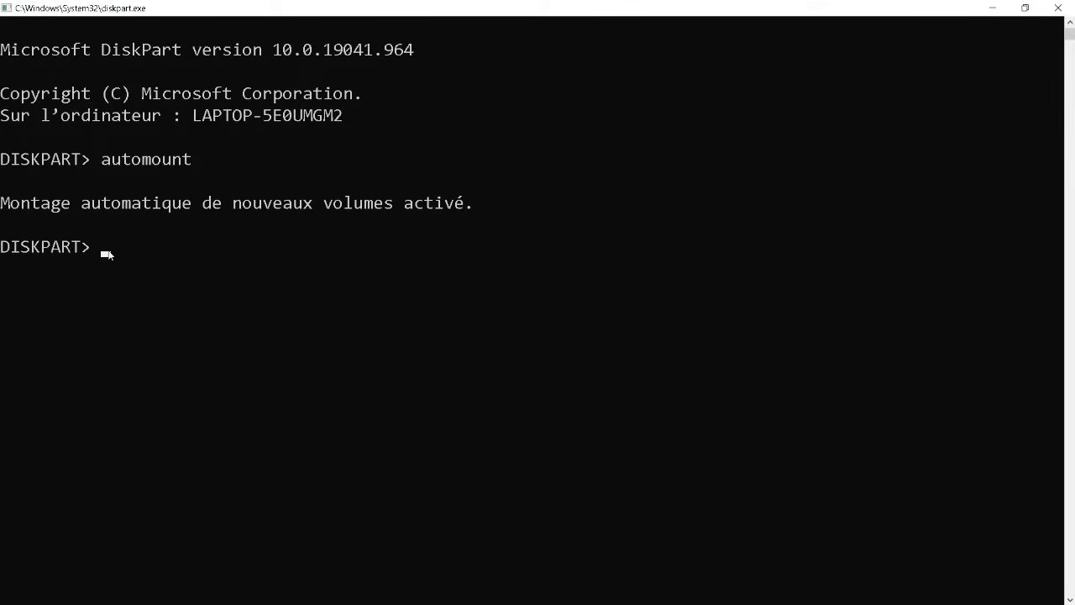
Turn on automatic mounting of new volumes with automount enable and exit DiskPart
{"action": "type", "text": "automount enable"}
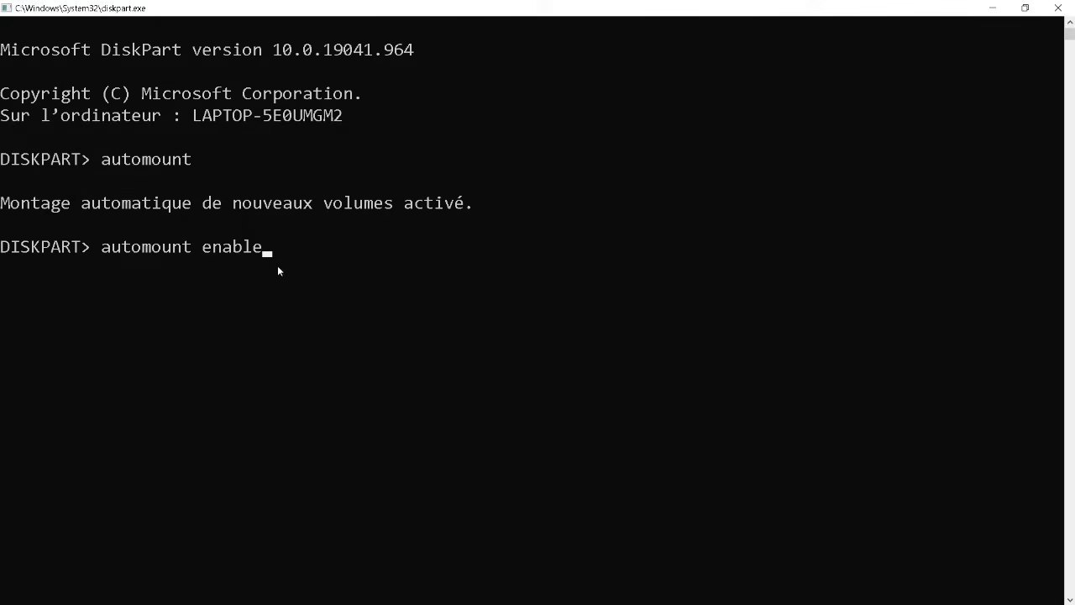
{"action": "key", "text": "Return"}
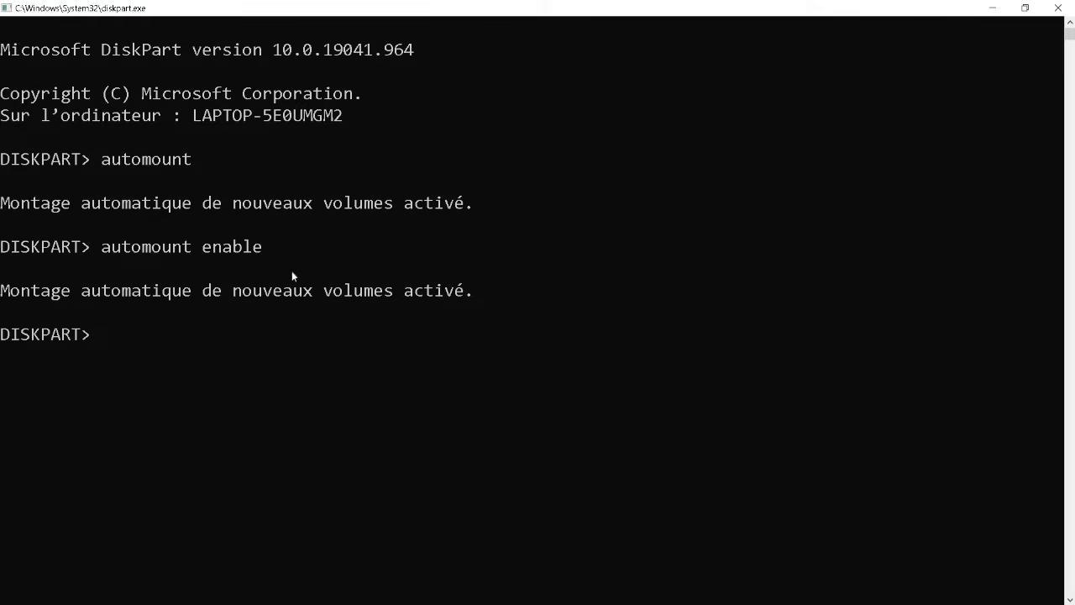
{"action": "type", "text": "exit"}
{"action": "key", "text": "Return"}
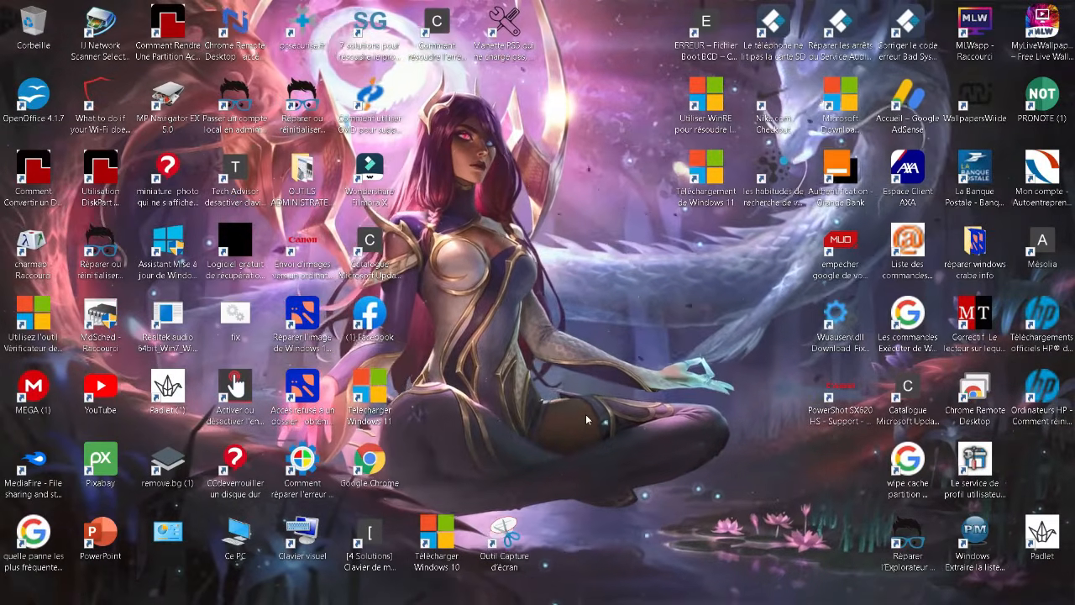
Search Windows for "diskpart" again and run the command as administrator
{"action": "key", "text": "super"}
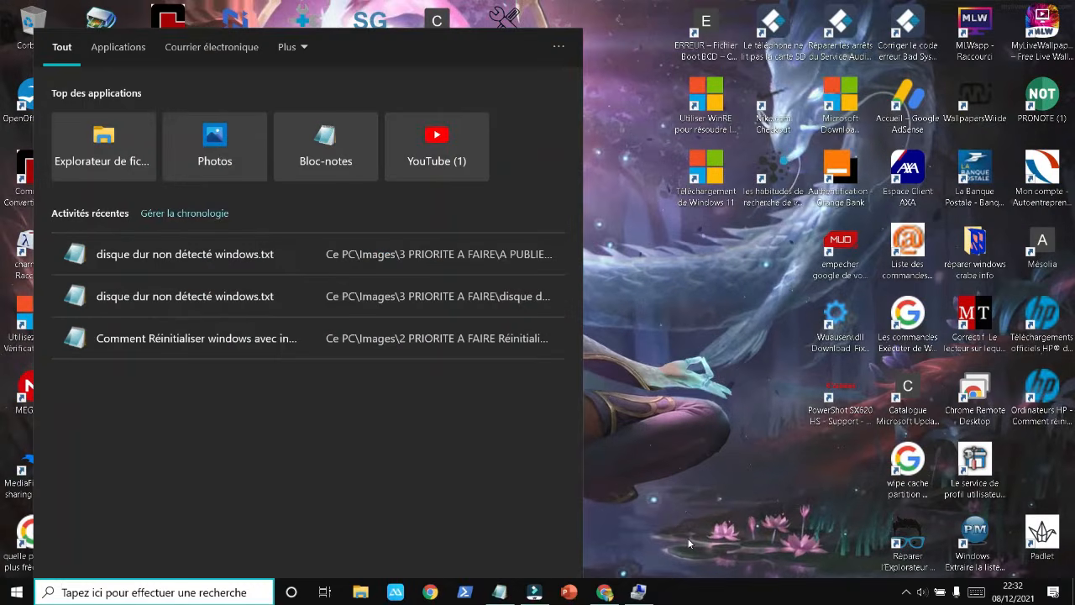
{"action": "type", "text": "d"}
{"action": "type", "text": "s"}
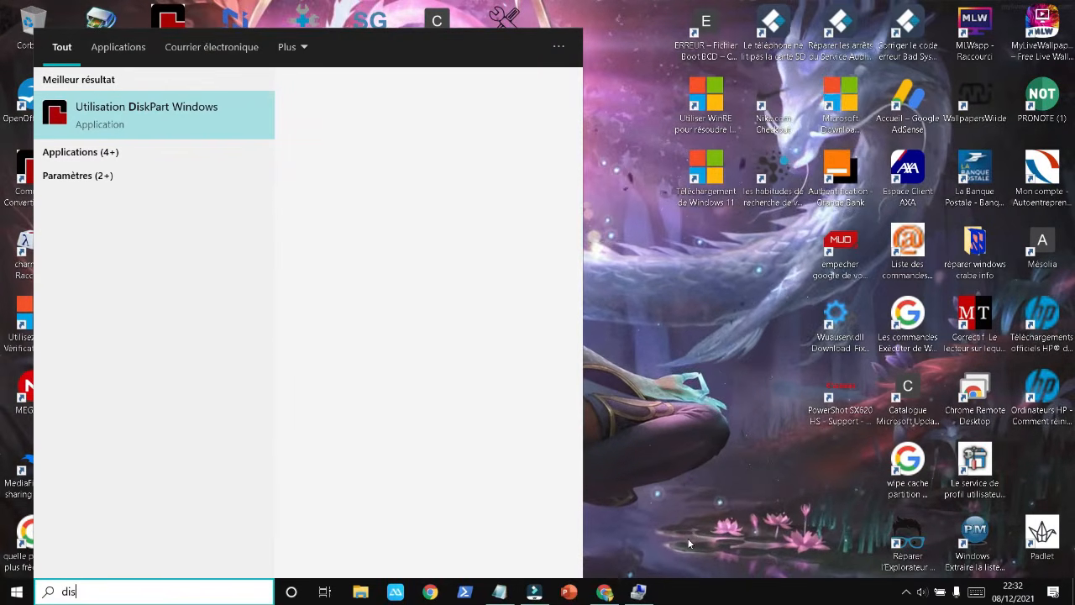
{"action": "type", "text": "kpart"}
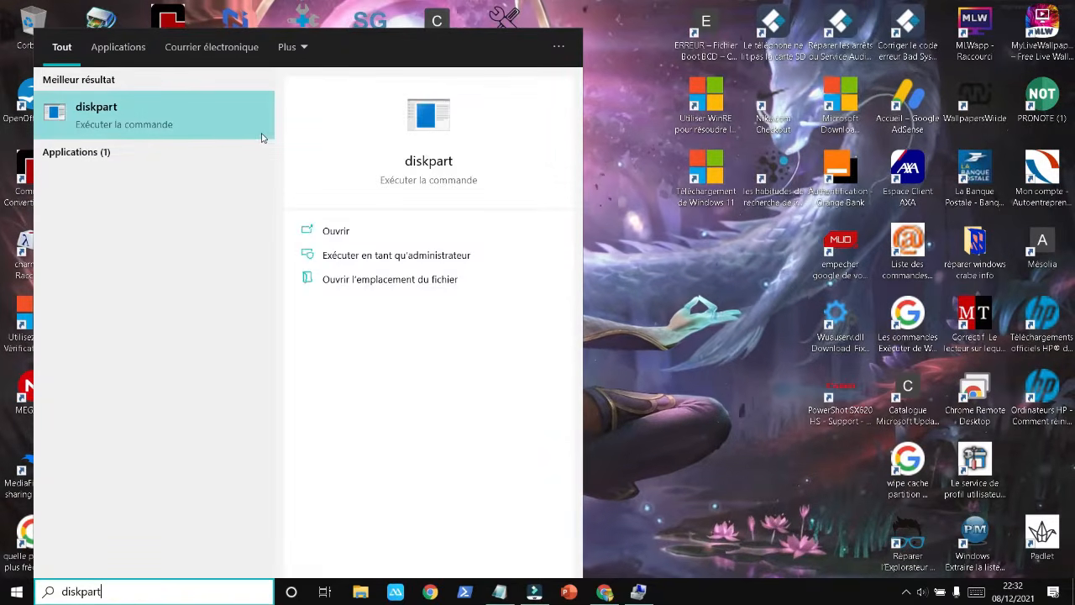
{"action": "right_click", "coordinate": [262, 135]}
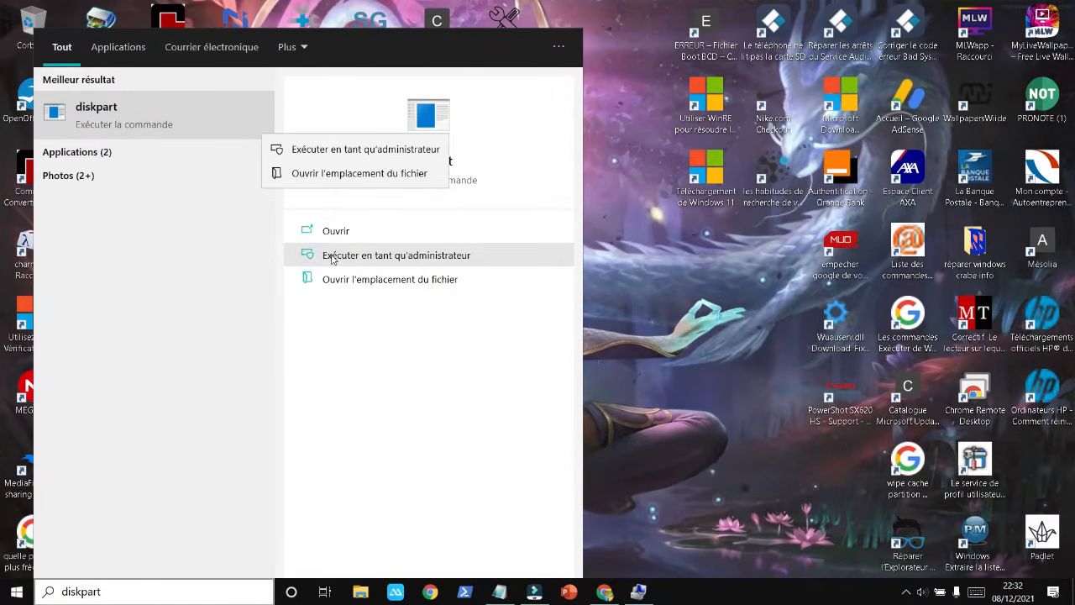
{"action": "left_click", "coordinate": [336, 150]}
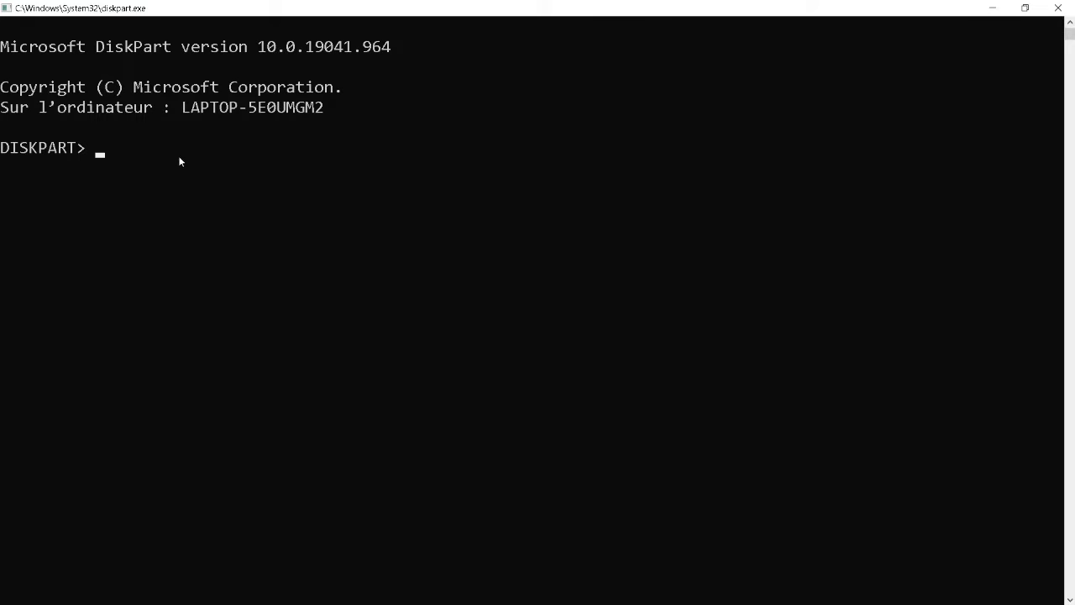
List the computer's disks in DiskPart with list disk and select disk 2
{"action": "type", "text": "list disk"}
{"action": "key", "text": "Return"}
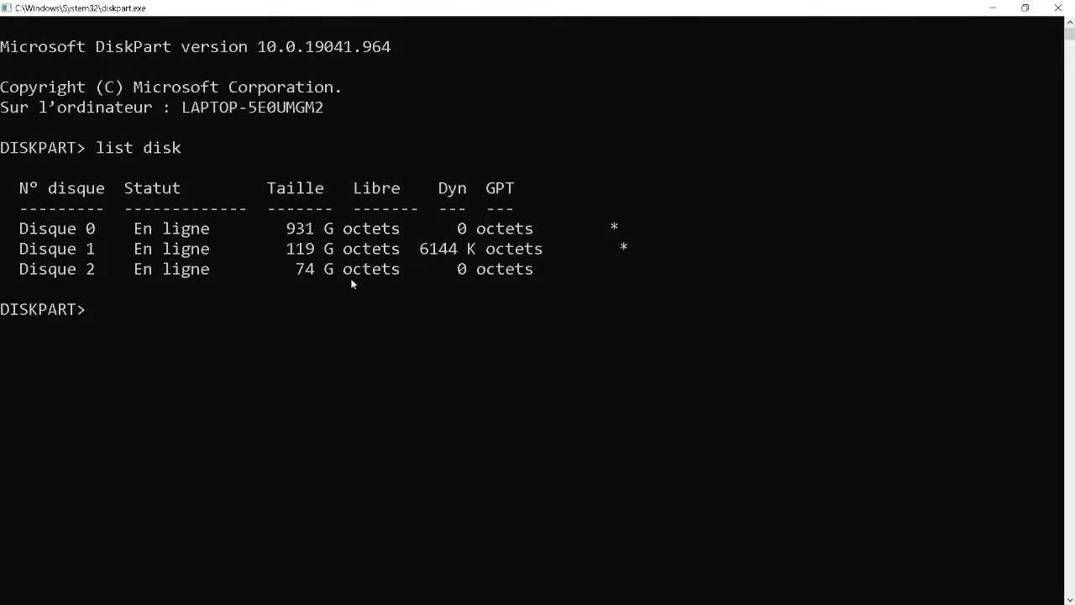
{"action": "type", "text": "select disk 2"}
{"action": "key", "text": "Return"}
{"action": "scroll", "coordinate": [277, 306], "scroll_direction": "down", "scroll_amount": 4}
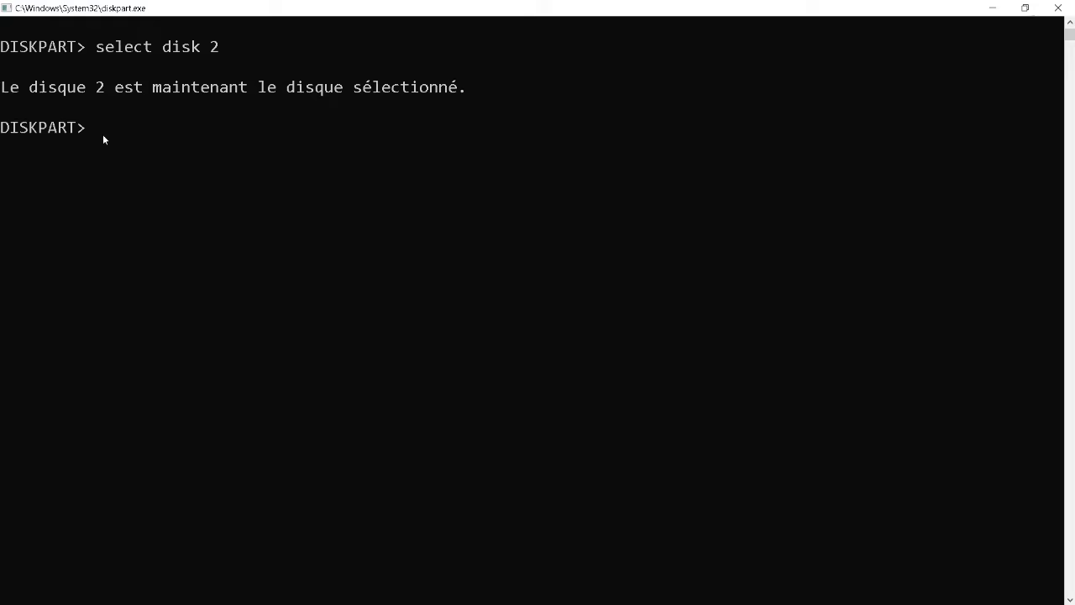
List the partitions of the selected disk with list part and select partition 1
{"action": "type", "text": "list part"}
{"action": "key", "text": "Return"}
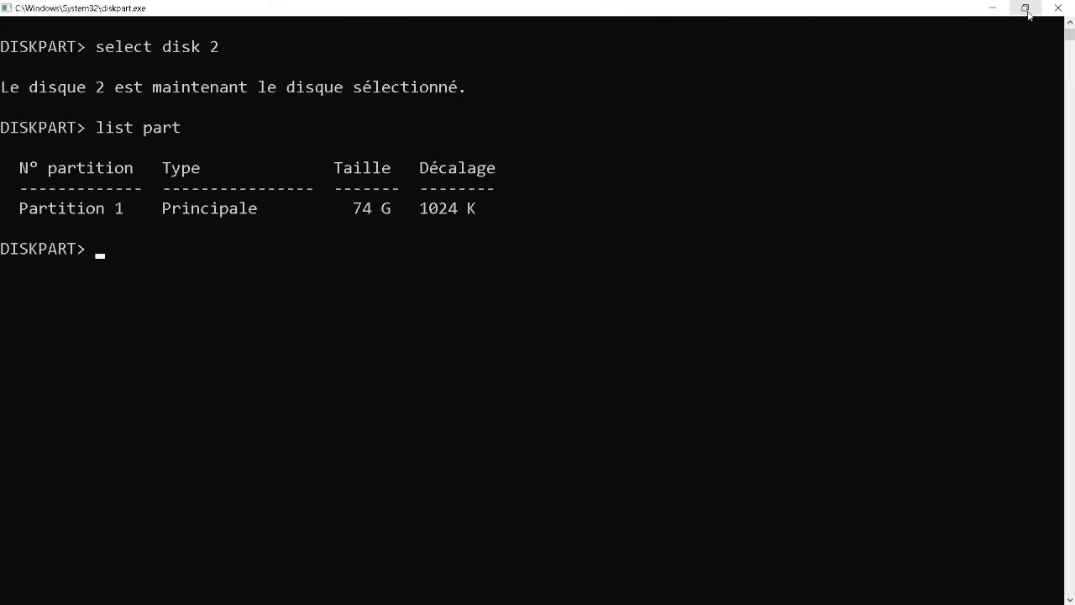
{"action": "type", "text": "select partition"}
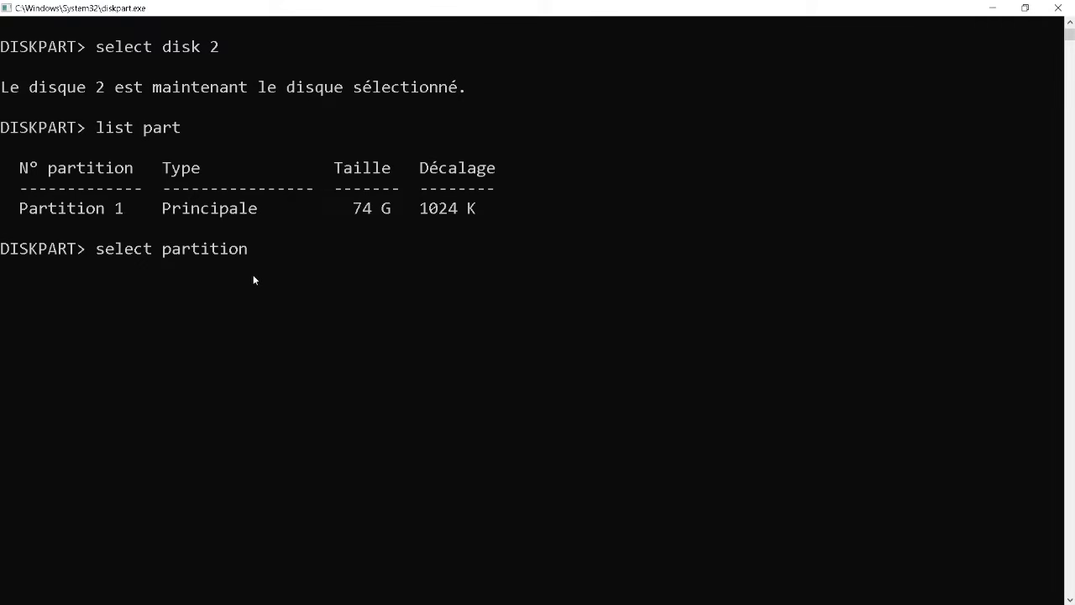
{"action": "type", "text": "1"}
{"action": "key", "text": "Return"}
Display the attributes of the selected partition's volume with the attributes volume command
{"action": "type", "text": "attributes volume"}
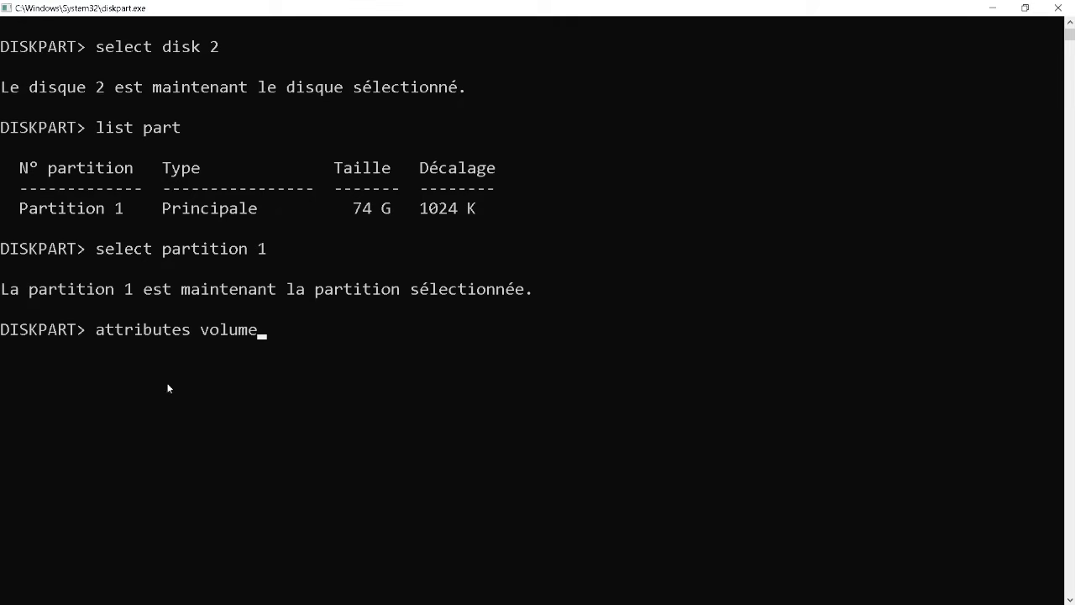
{"action": "key", "text": "Return"}
{"action": "scroll", "coordinate": [101, 192], "scroll_direction": "down", "scroll_amount": 4}
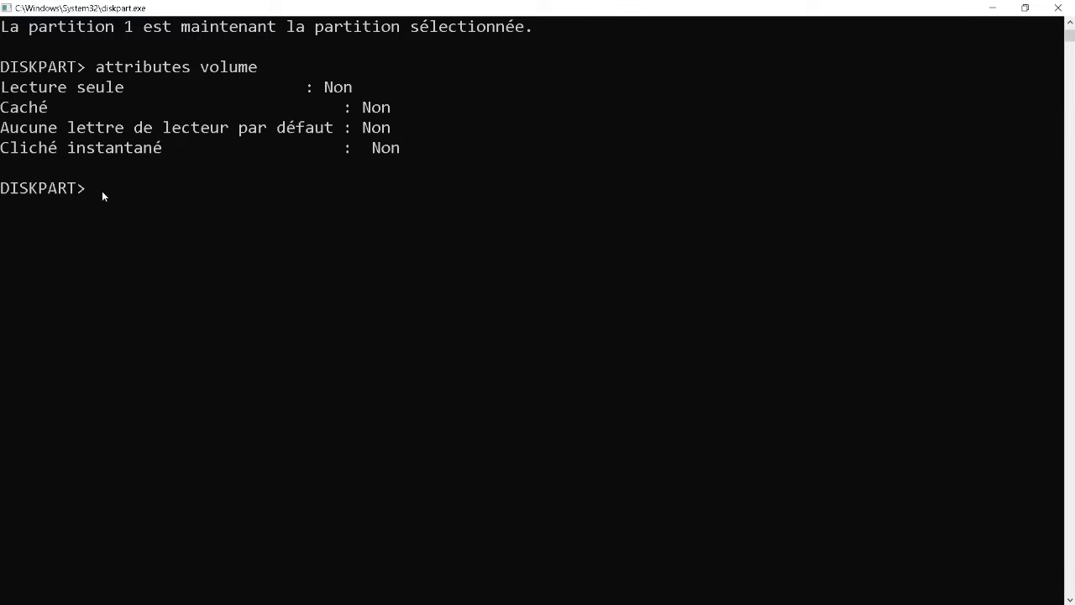
Clear the volume's noDefaultDriveLetter and hidden attributes with attributes volume clear, and exit DiskPart
{"action": "right_click", "coordinate": [102, 191]}
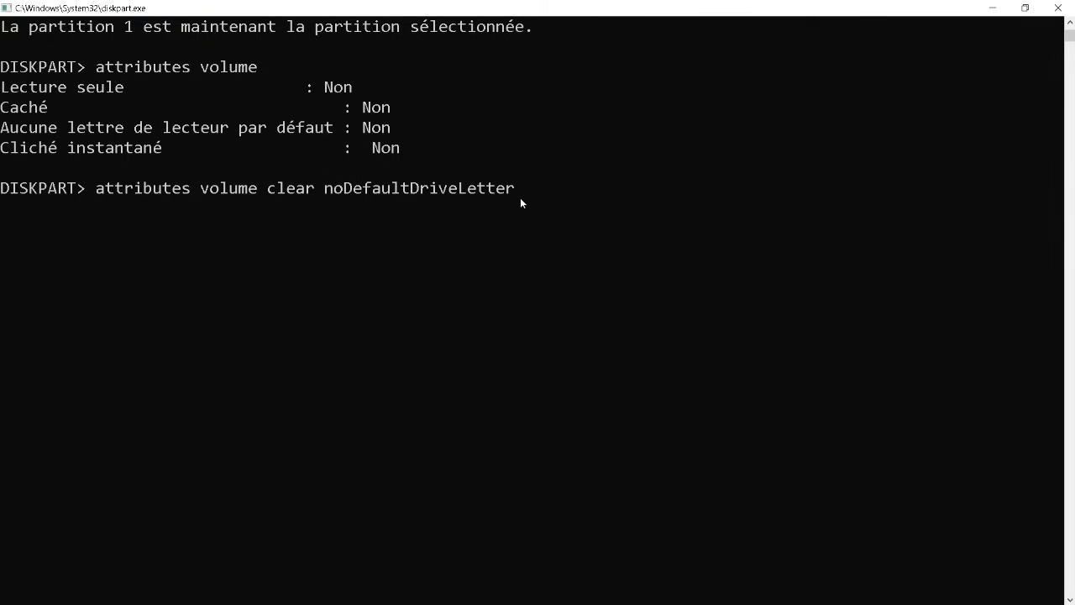
{"action": "key", "text": "Return"}
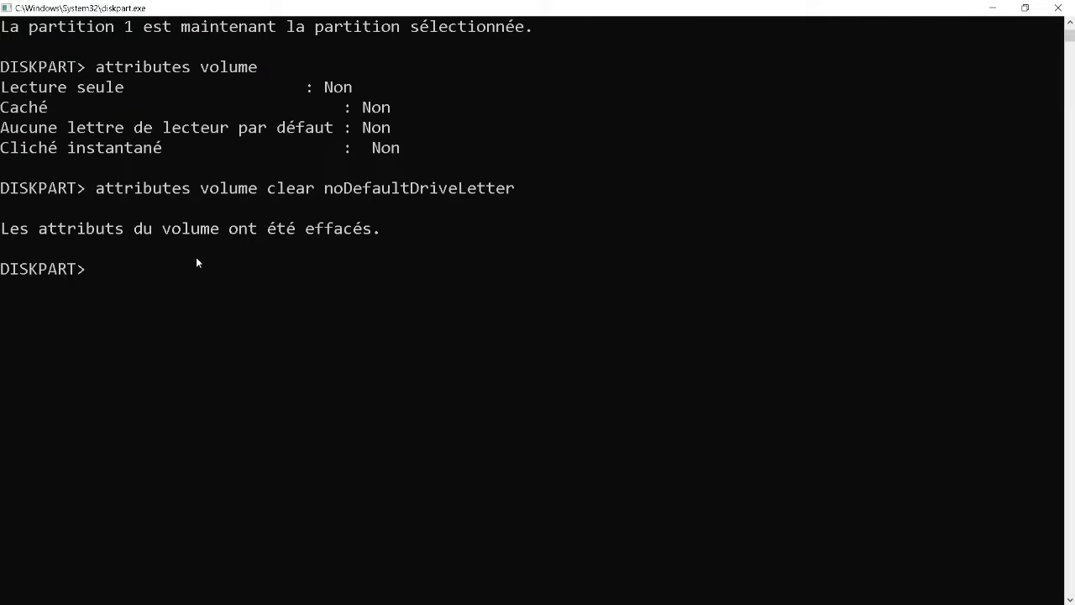
{"action": "right_click", "coordinate": [135, 297]}
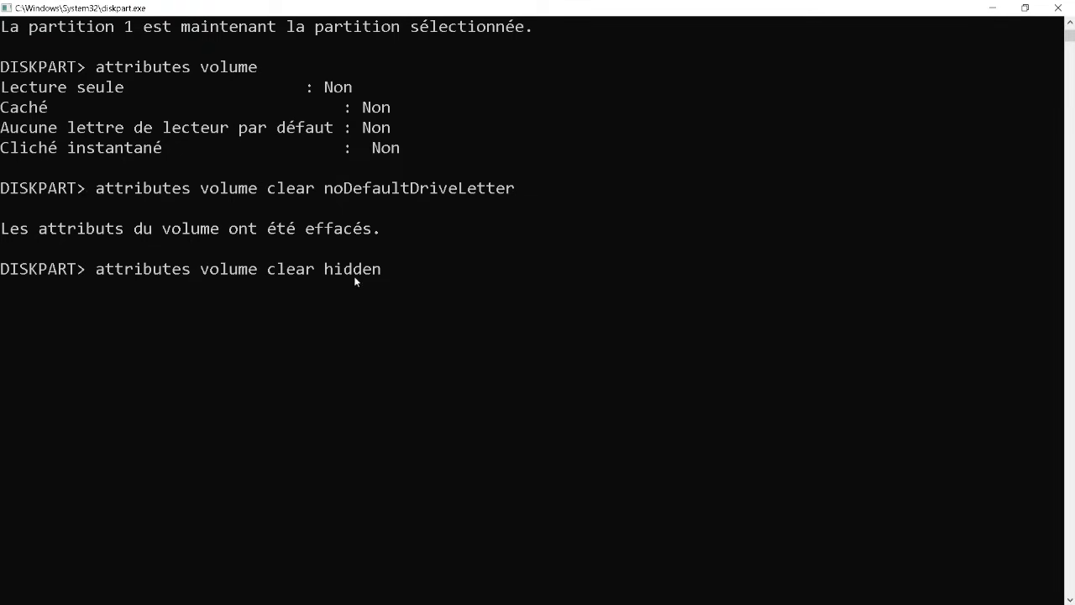
{"action": "key", "text": "Return"}
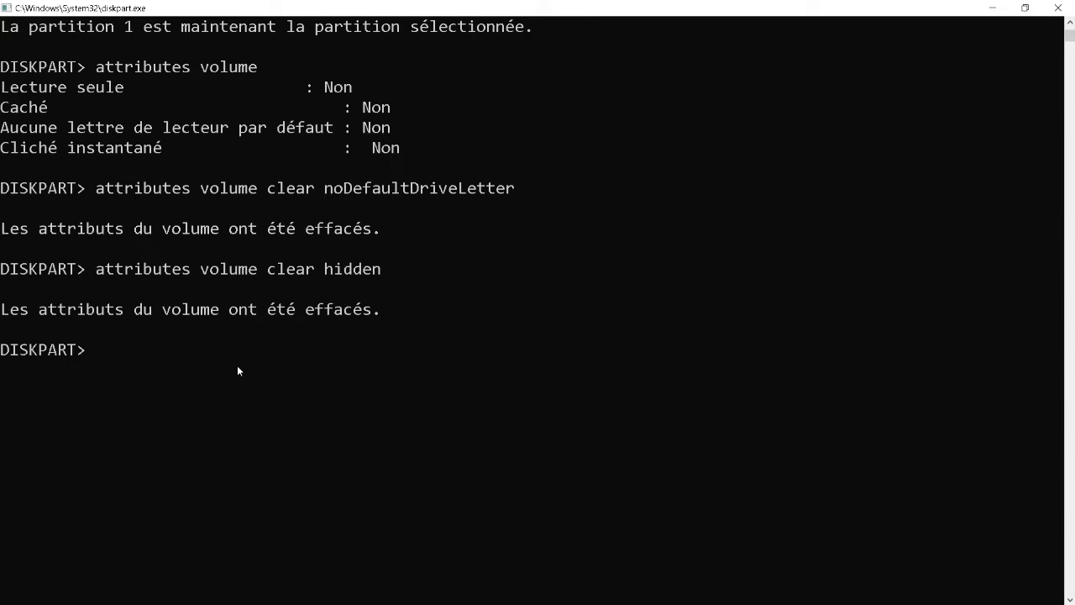
{"action": "type", "text": "exit"}
{"action": "key", "text": "Return"}
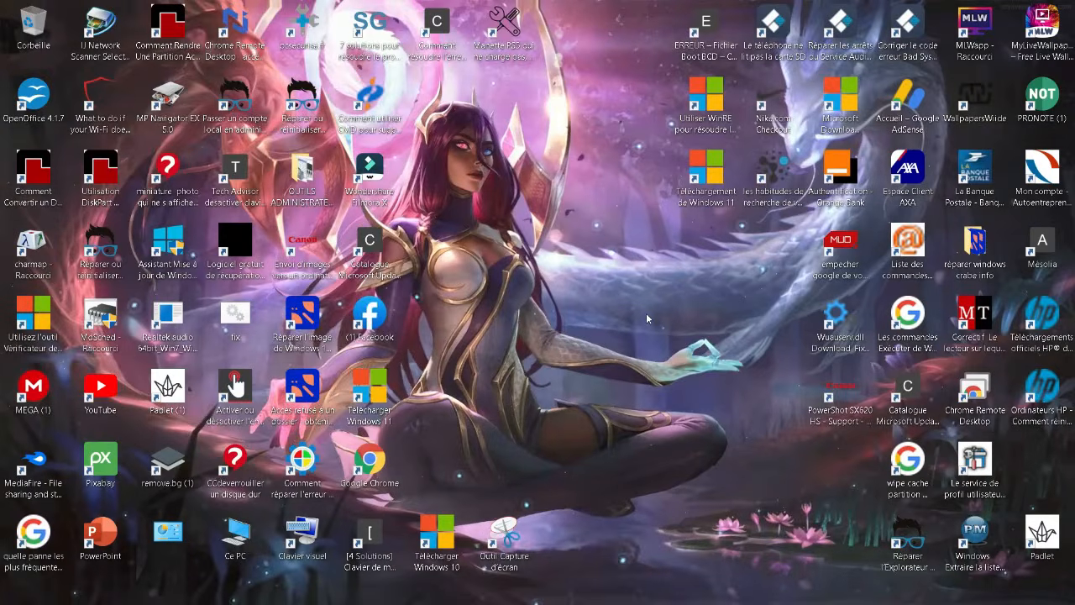